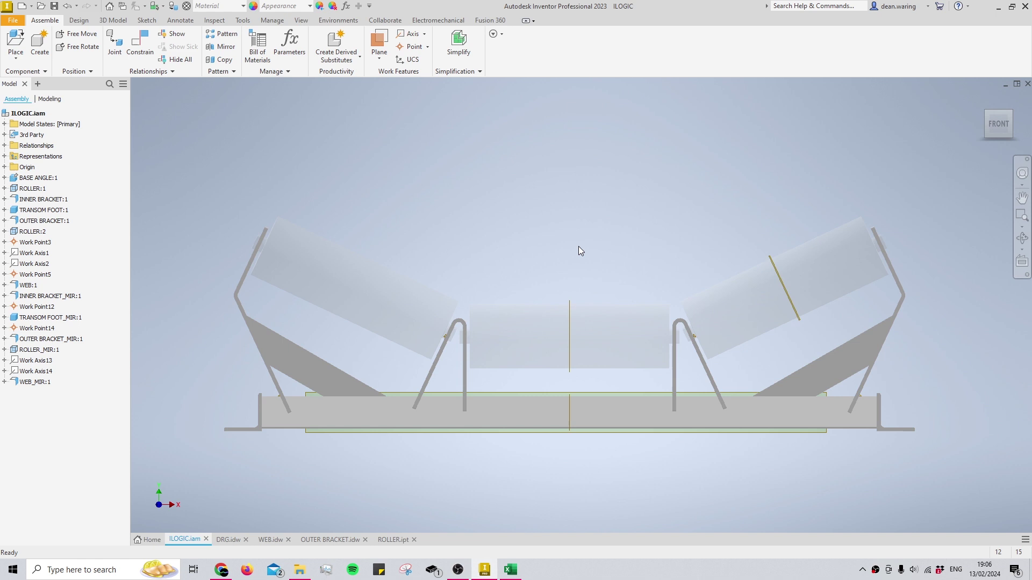
Step: Examine the idler transom assembly from several angles and return it to the front view
middle_click_drag(594, 256, 614, 247)
middle_click_drag(613, 286, 507, 341, "shift")
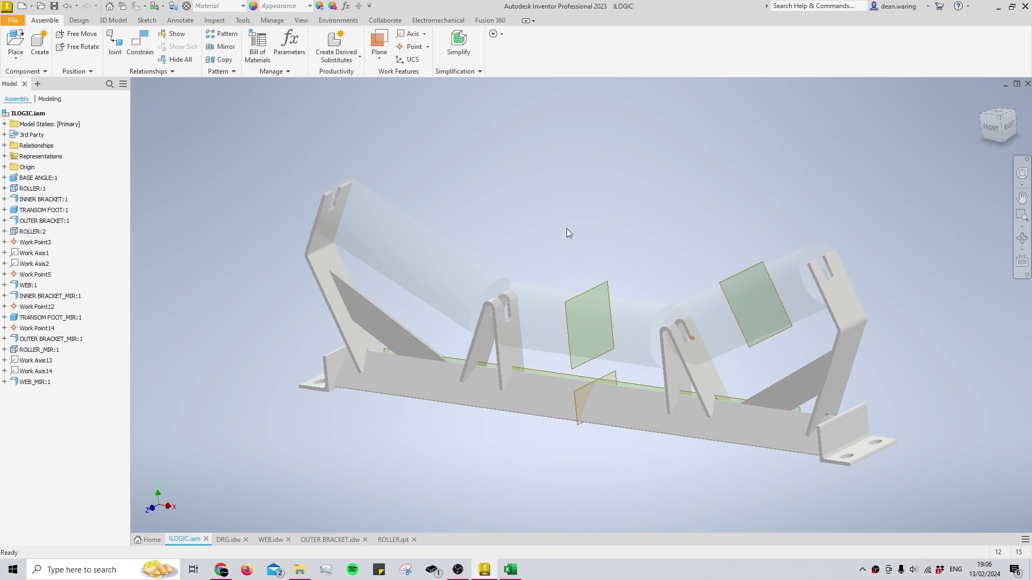
middle_click_drag(606, 248, 560, 253)
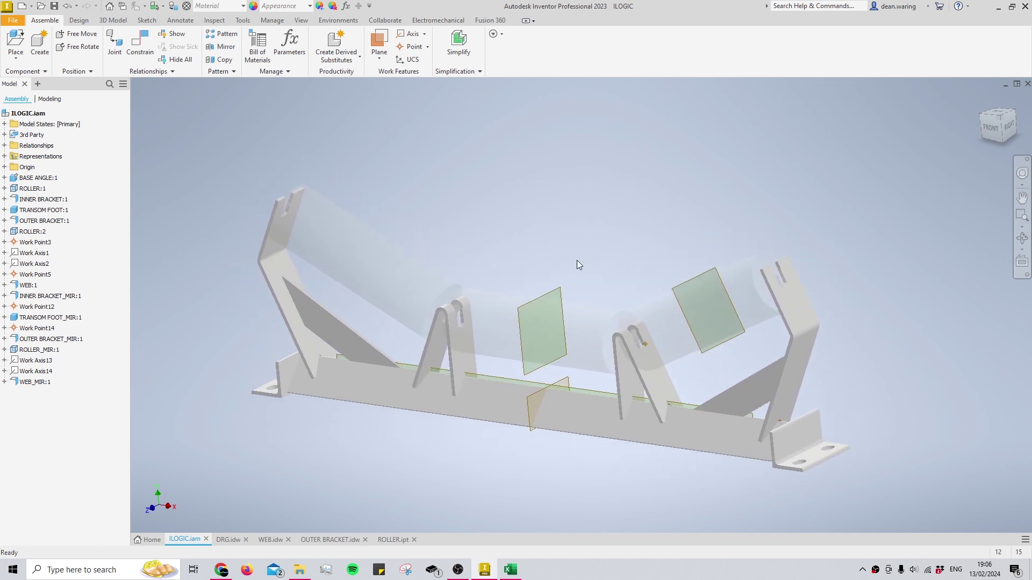
middle_click_drag(682, 368, 633, 378, "shift")
middle_click_drag(583, 340, 566, 404)
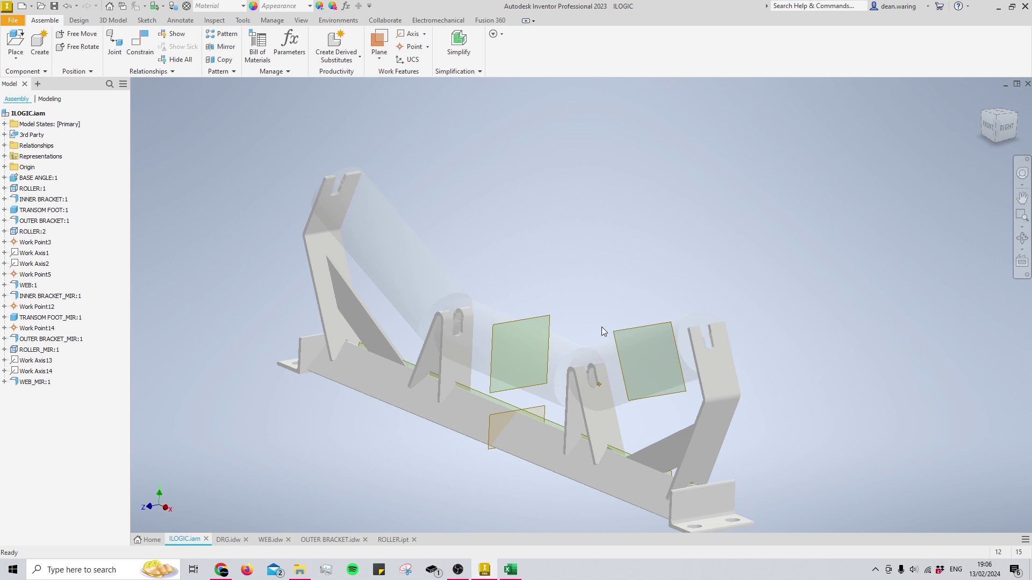
scroll(695, 272, "down", 3)
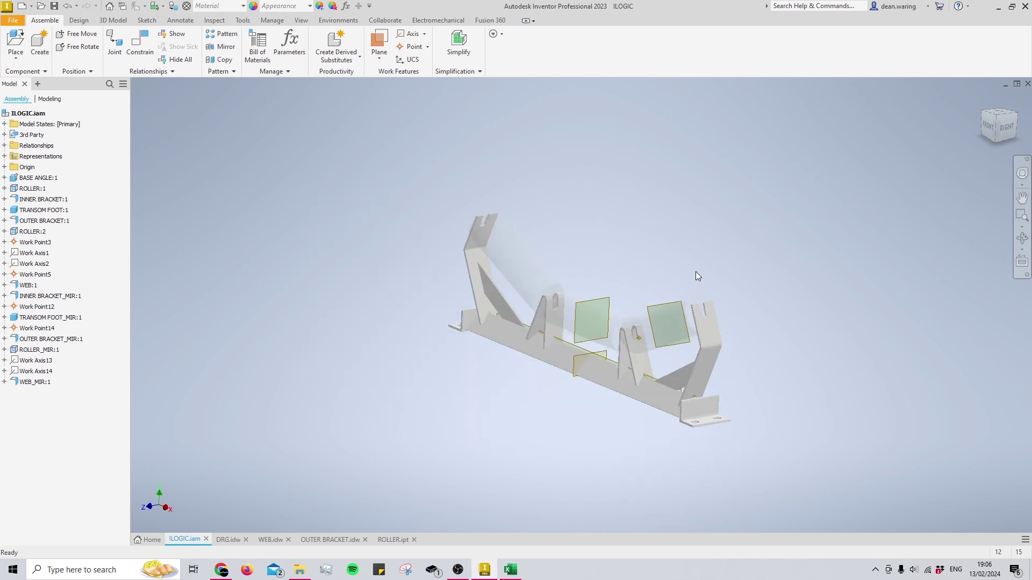
middle_click_drag(688, 278, 655, 279)
middle_click_drag(622, 352, 592, 392, "shift")
middle_click_drag(654, 321, 651, 337)
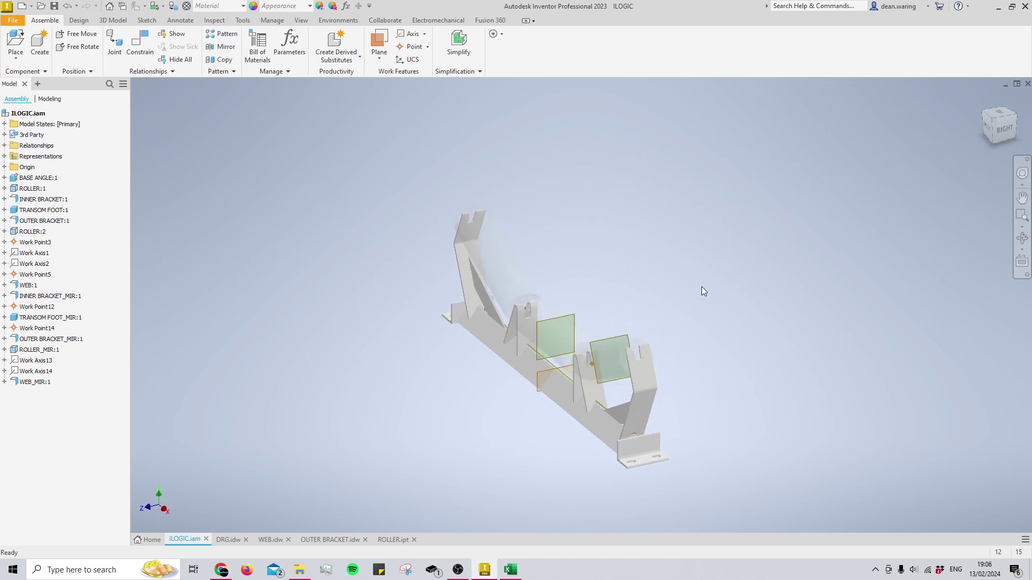
left_click(983, 128)
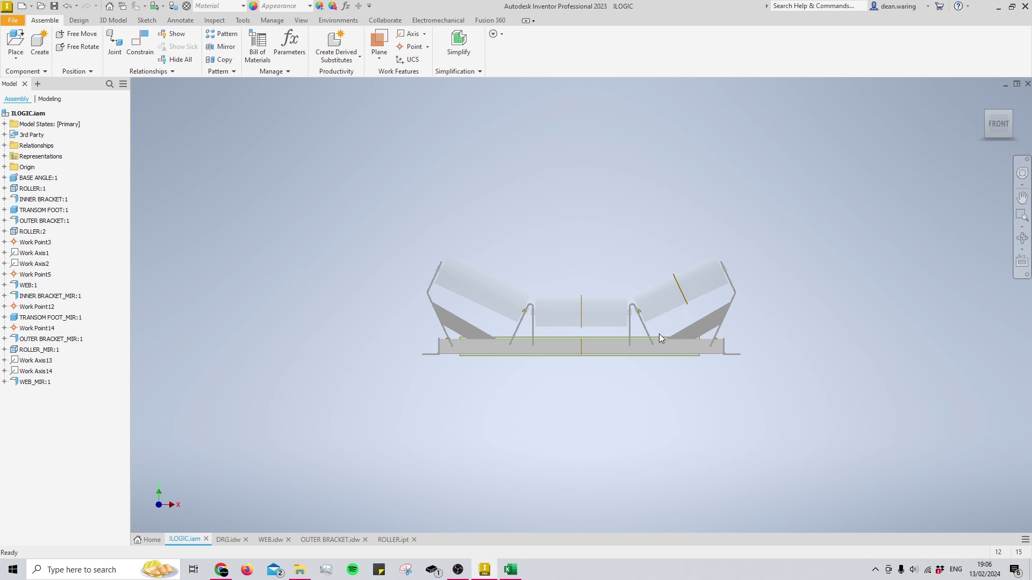
Step: Inspect the centre roller and bracket layout in the front view, and check the DRG drawing of the assembly
left_click(610, 328)
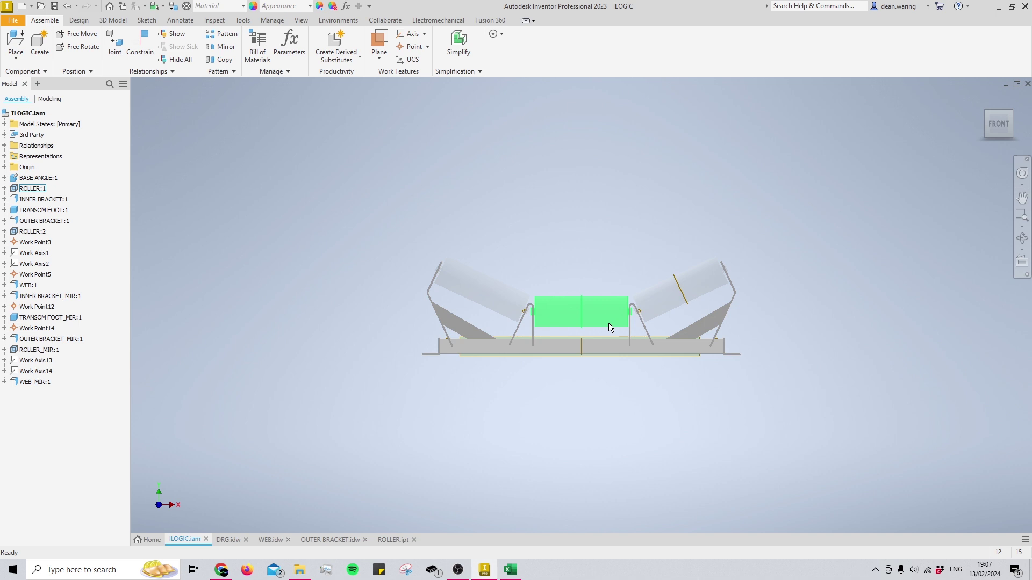
left_click(618, 269)
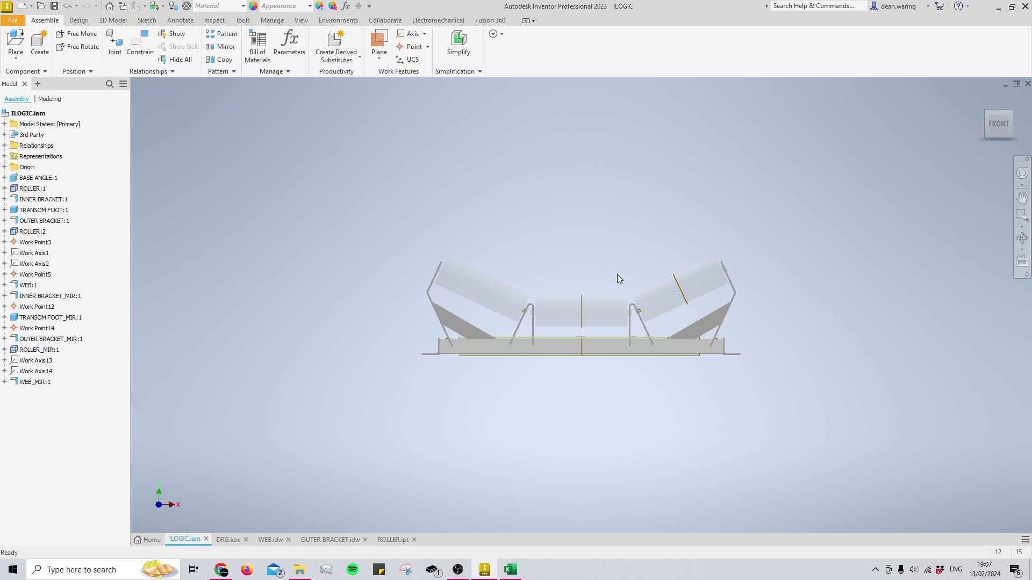
left_click(604, 311)
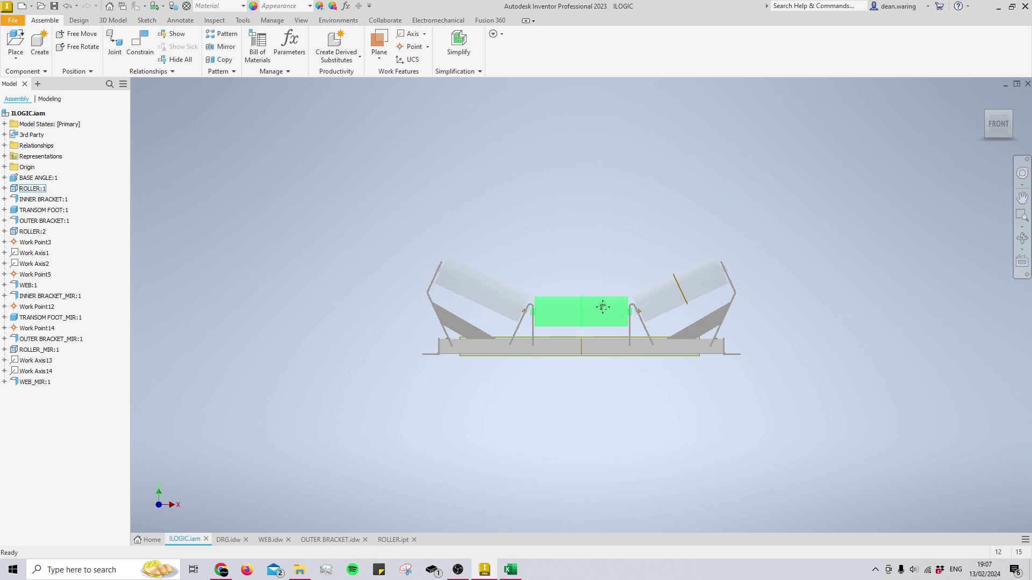
scroll(605, 311, "up", 5)
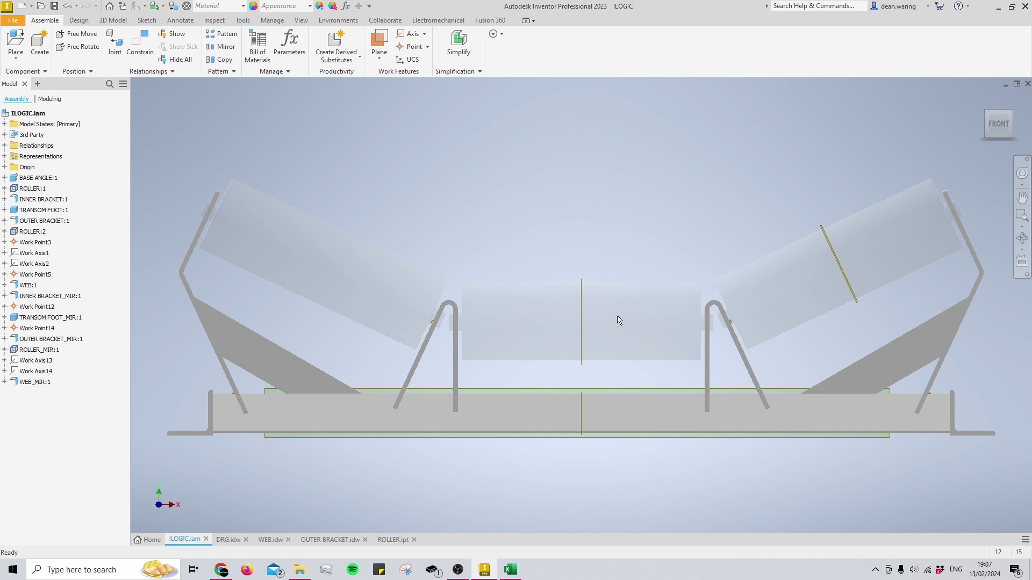
scroll(650, 347, "down", 4)
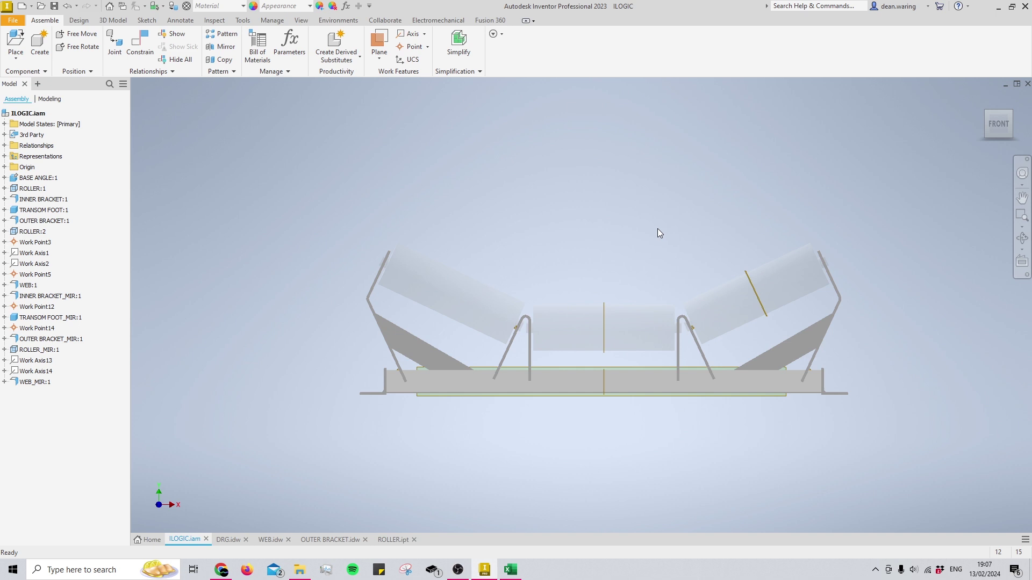
middle_click_drag(705, 231, 676, 237)
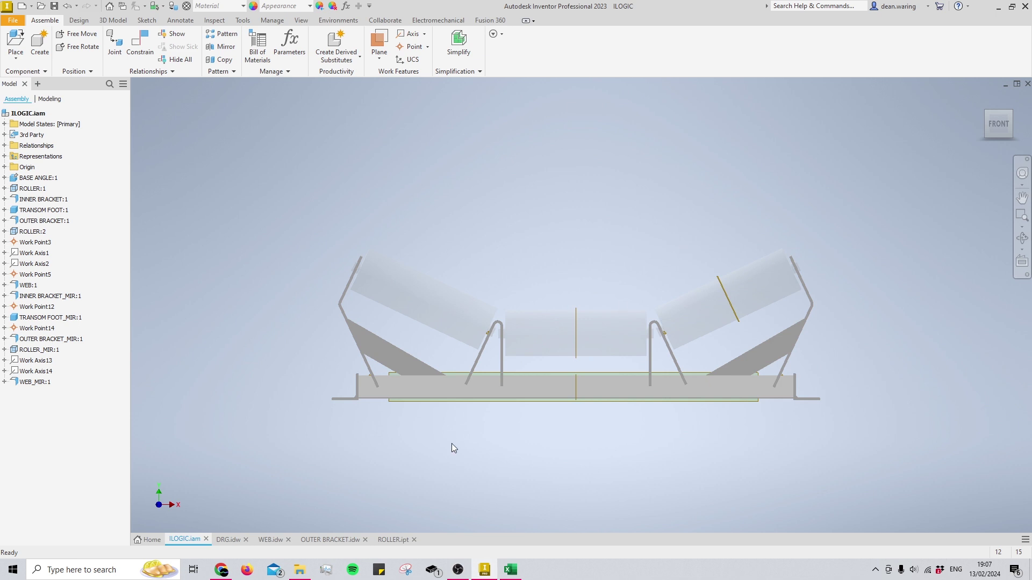
left_click(229, 540)
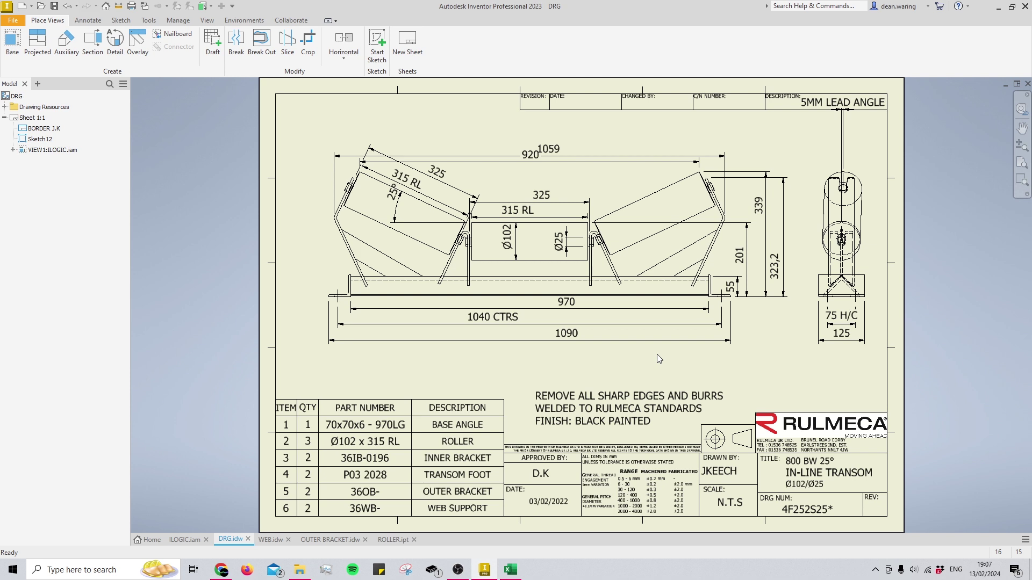
left_click(184, 539)
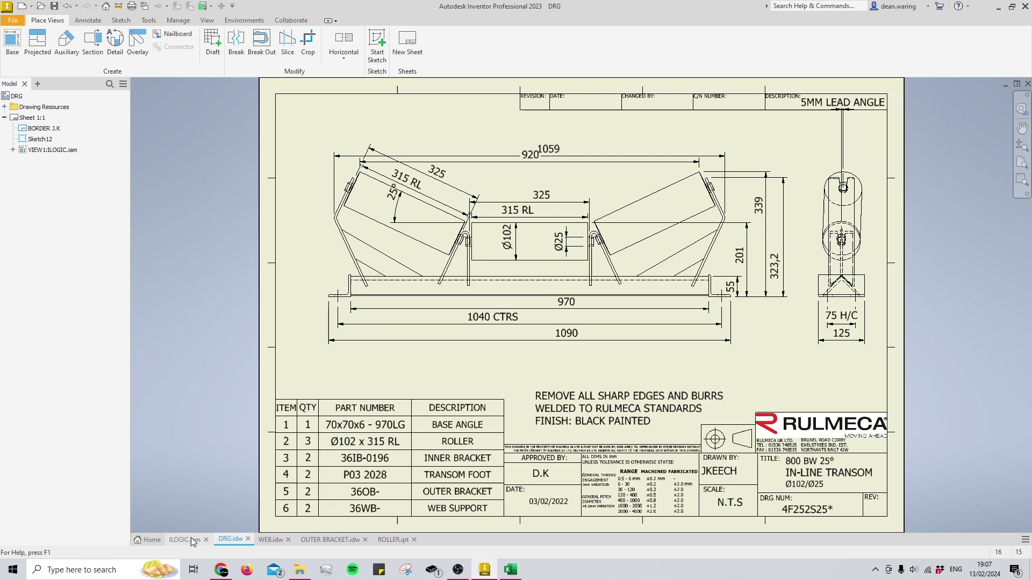
Step: Switch to the Excel parameter workbook and set BELTWIDTH to 1000 and TILT to 30
left_click(511, 570)
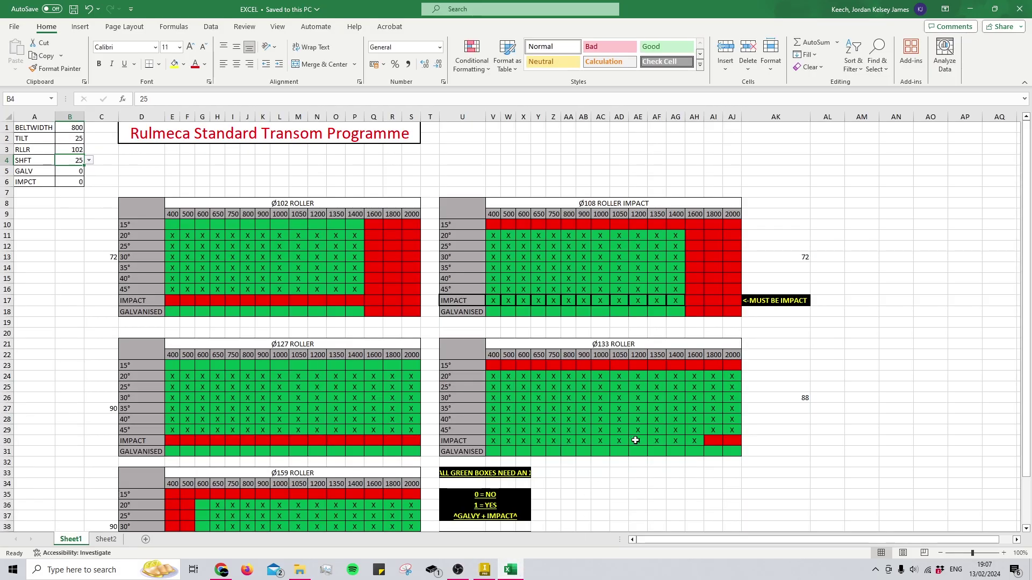
left_click(78, 130)
left_click(77, 139)
left_click(76, 149)
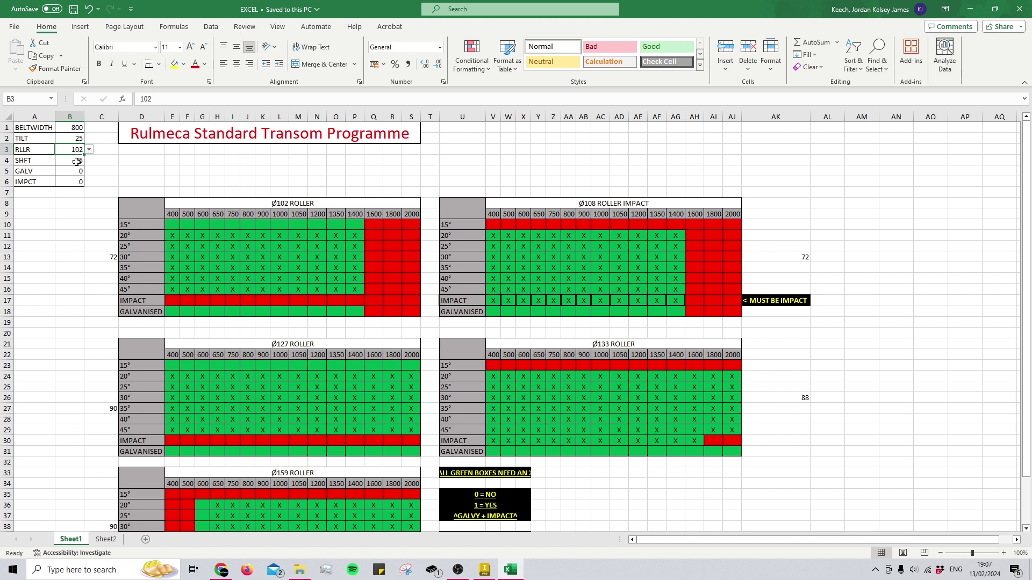
left_click(67, 132)
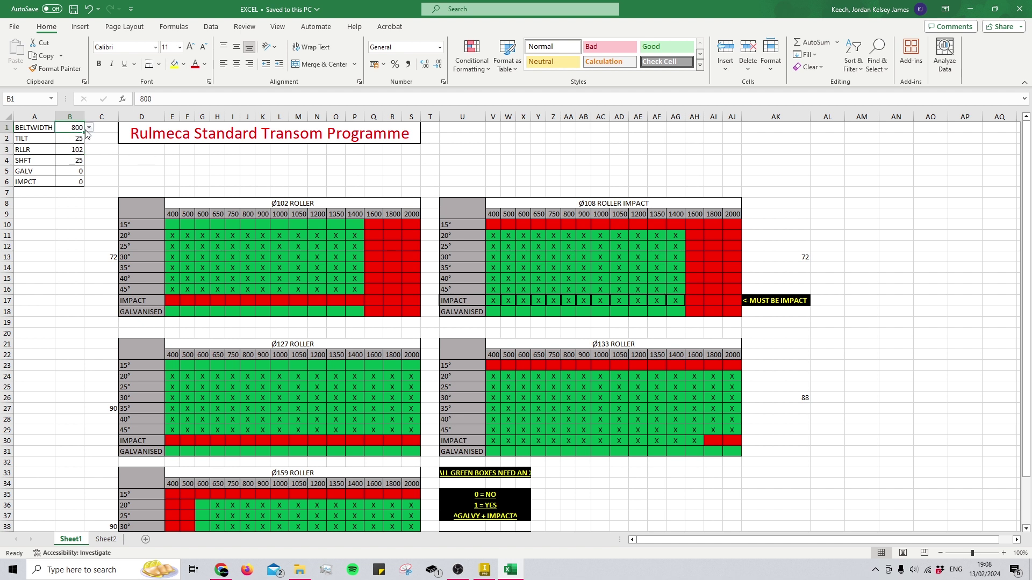
left_click(88, 129)
left_click(75, 175)
left_click(77, 138)
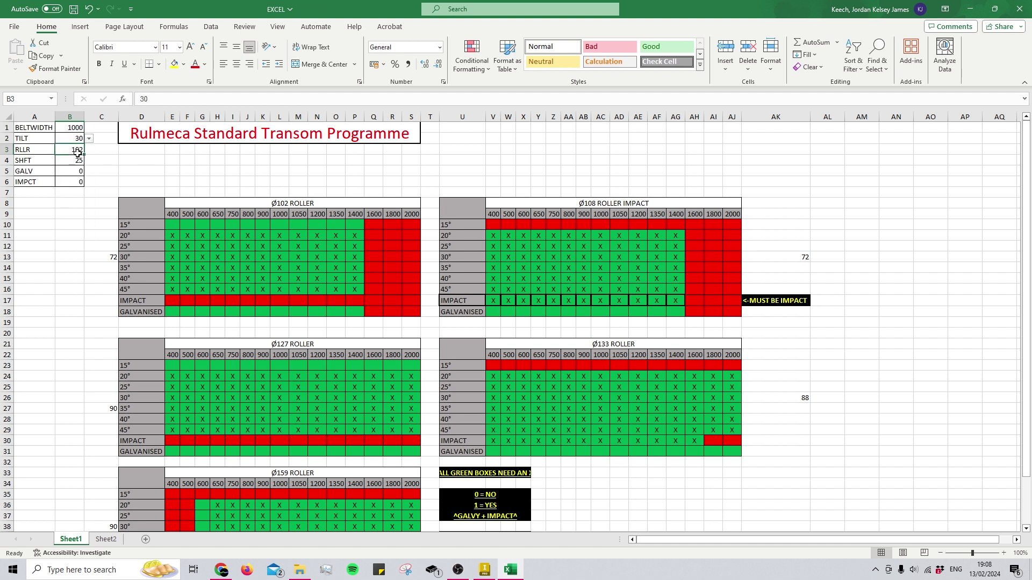
Step: Set the RLLR value to 127 and save the workbook
left_click(76, 149)
left_click(89, 150)
left_click(72, 175)
left_click(694, 170)
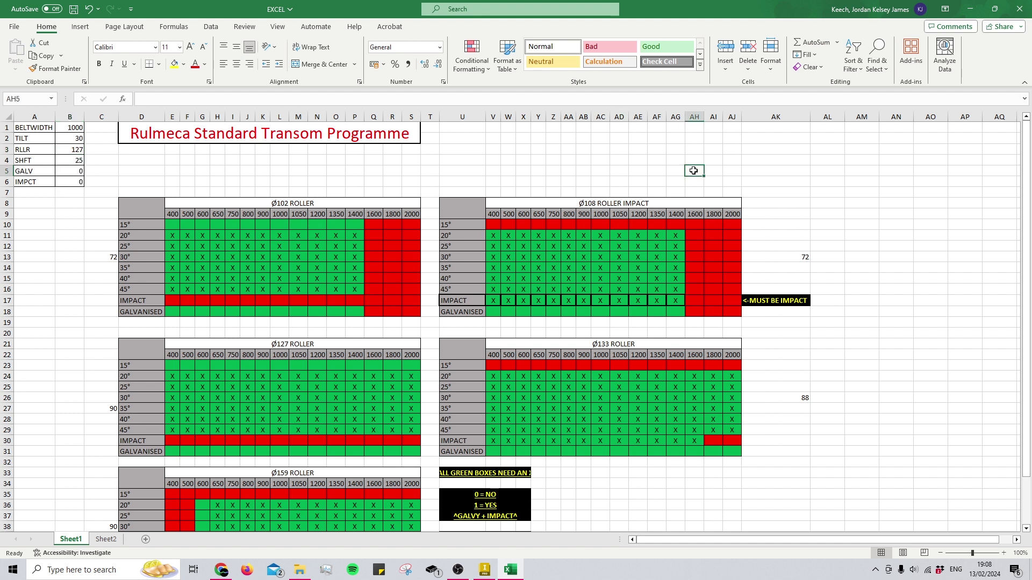
key("ctrl+s")
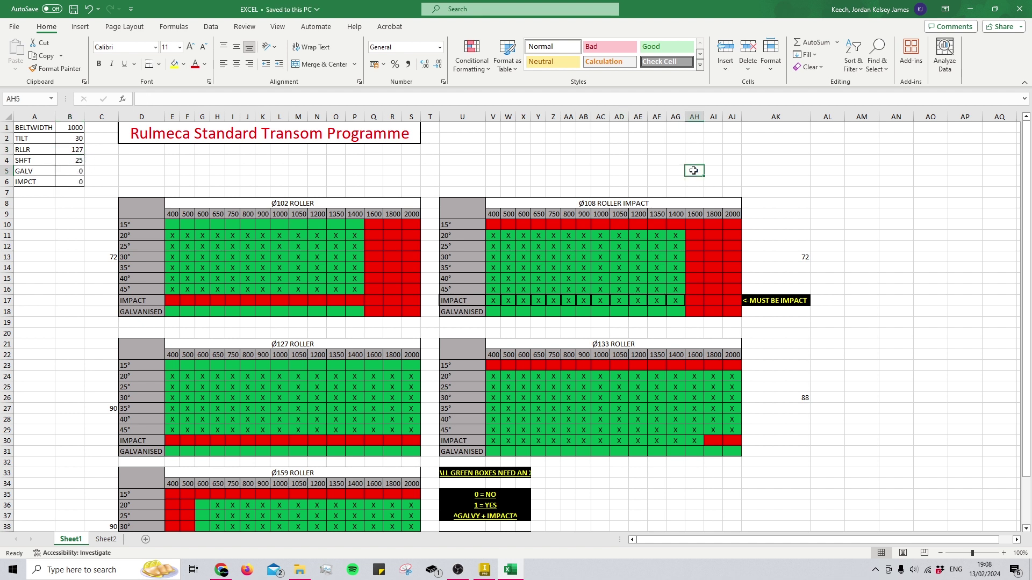
Step: Switch back to Inventor and run a local update of the ILOGIC assembly with the new spreadsheet values
left_click(971, 9)
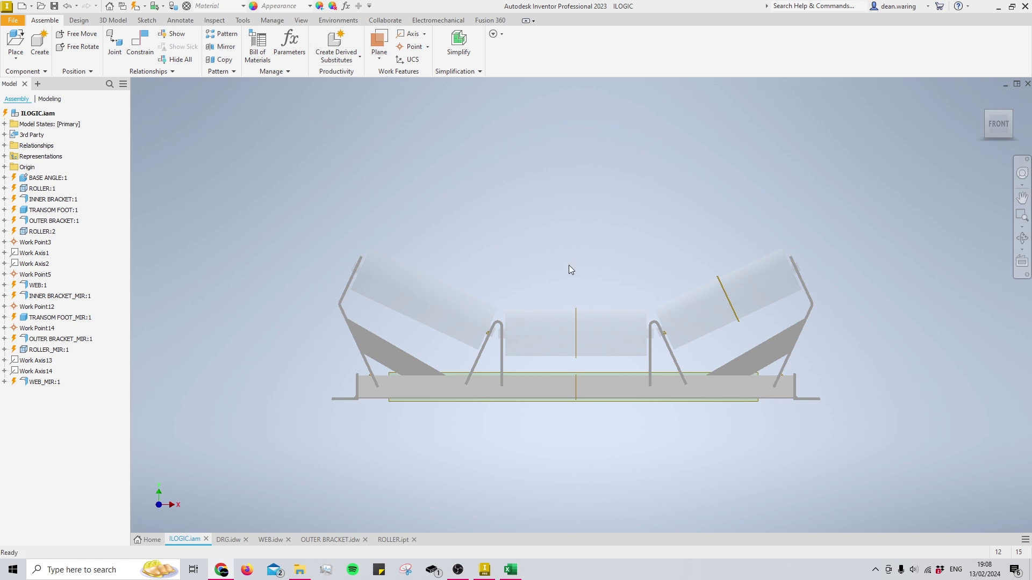
middle_click_drag(550, 250, 513, 239)
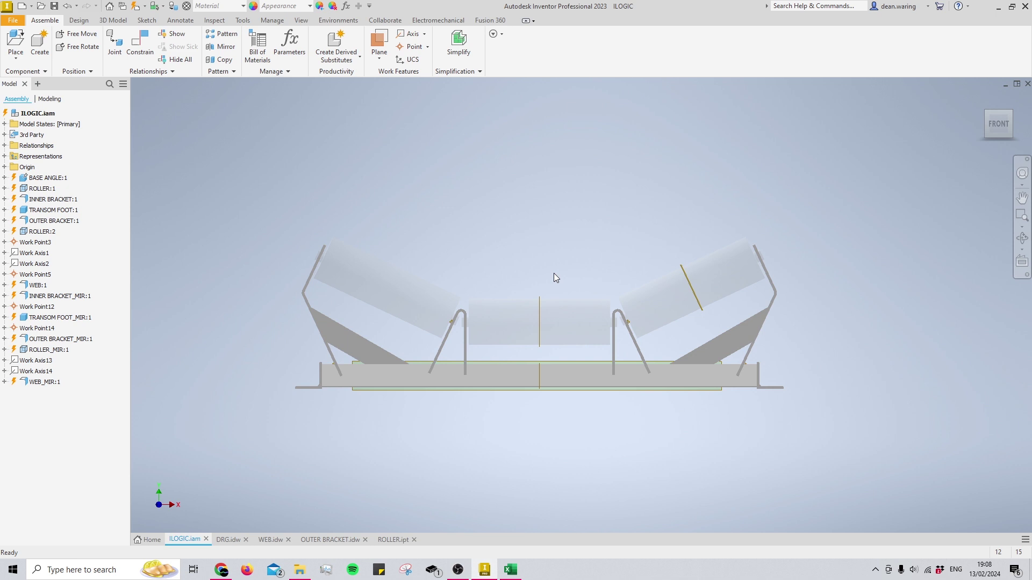
middle_click_drag(547, 275, 592, 278)
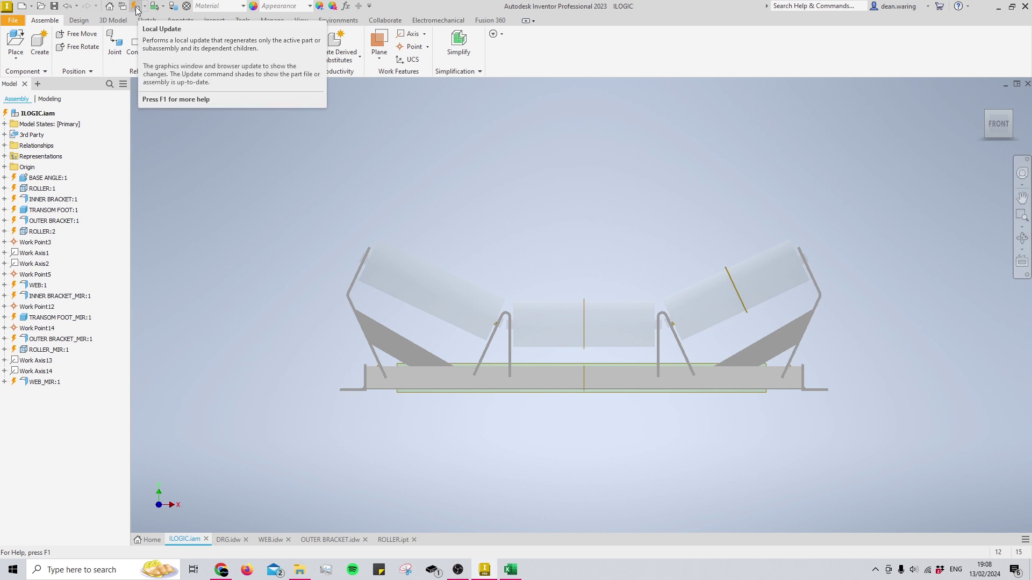
left_click(136, 7)
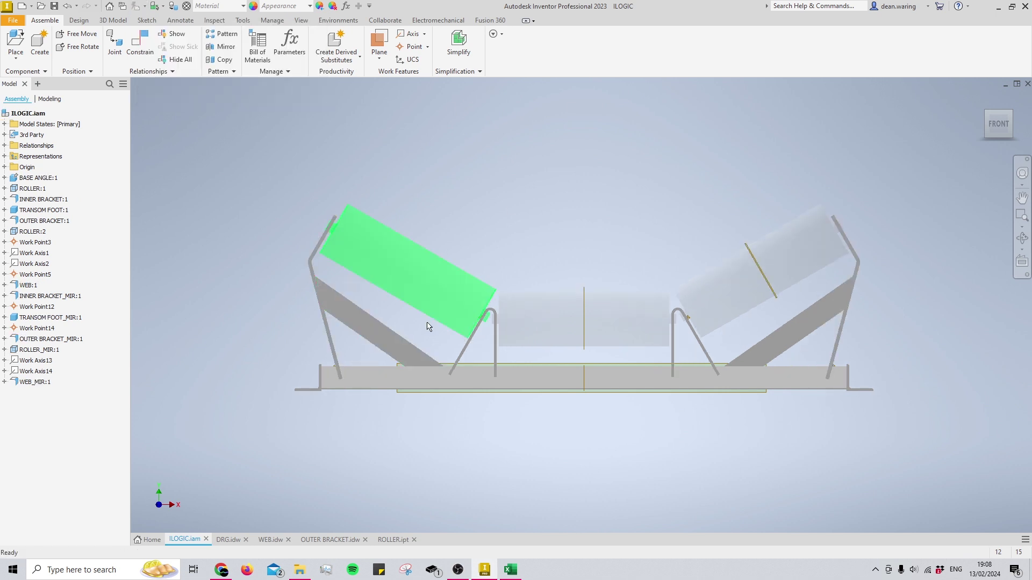
Step: Compare the updated DRG drawing with the ILOGIC assembly, checking its dimensions, parts list and title block
left_click(229, 539)
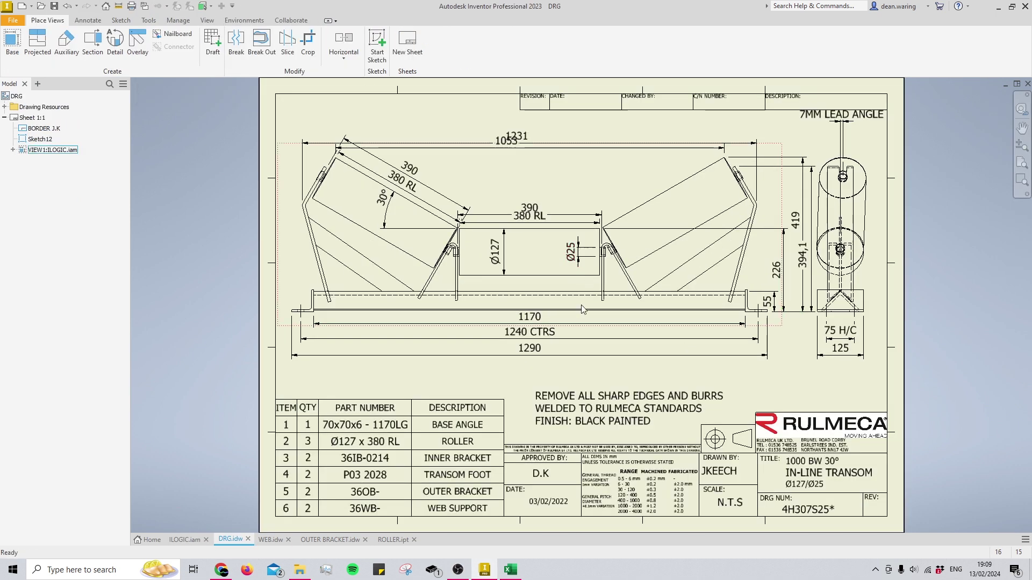
left_click(186, 540)
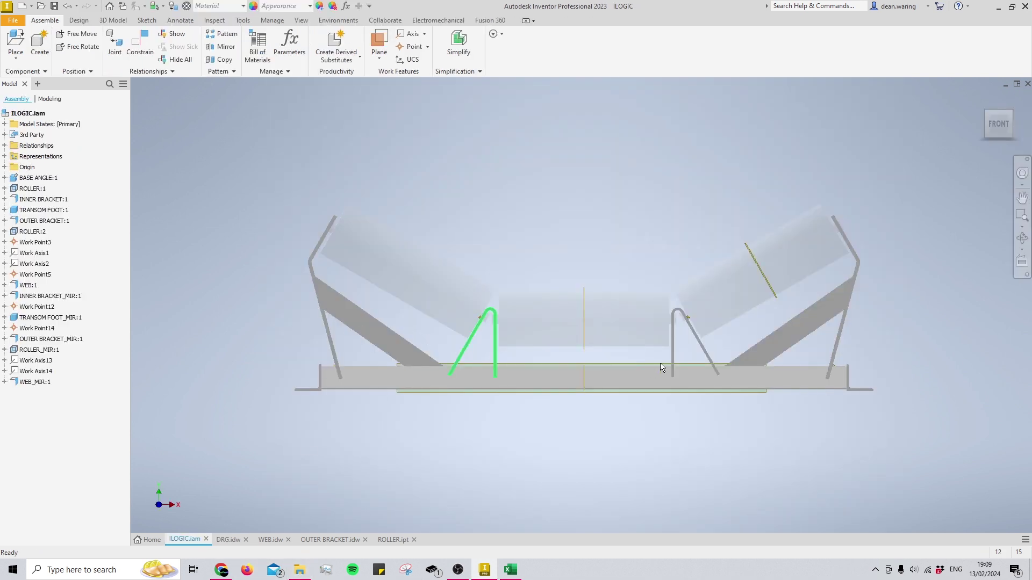
mouse_move(630, 339)
middle_mouse_down()
mouse_move(598, 335)
mouse_move(587, 307)
middle_mouse_up()
left_click(230, 540)
middle_click_drag(592, 255, 575, 285)
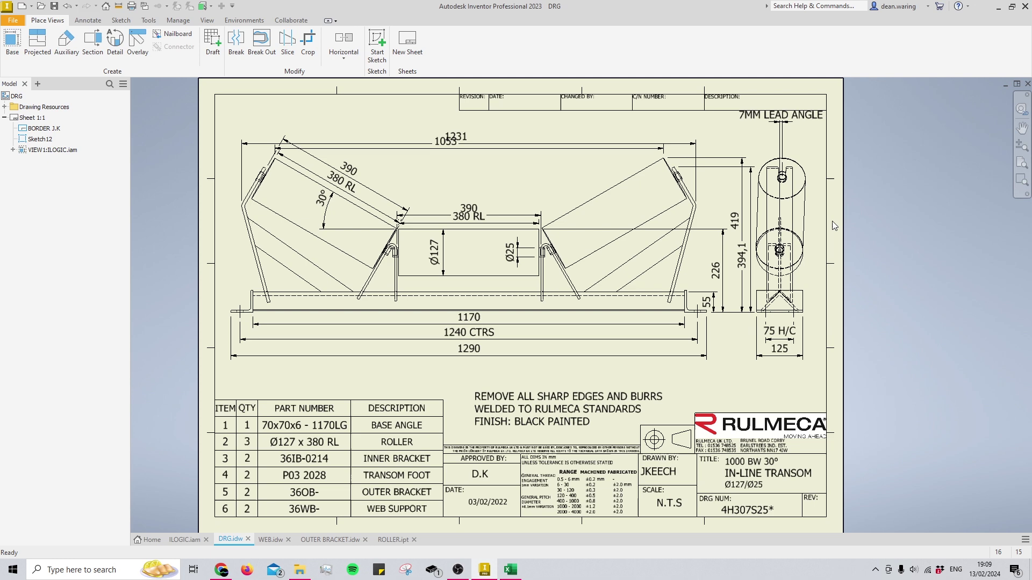
Step: Review the WEB and OUTER BRACKET part drawings
left_click(271, 539)
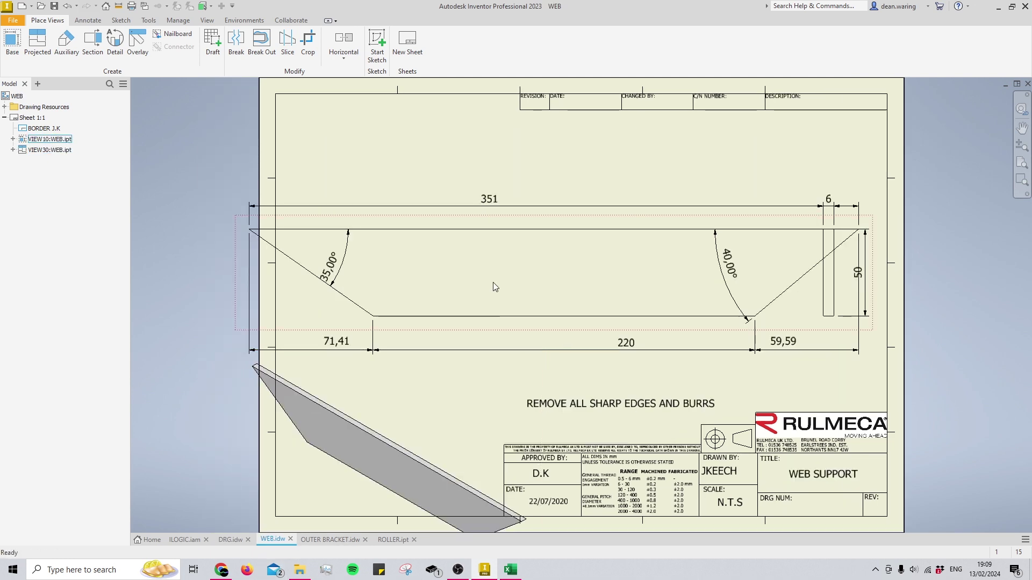
key("ctrl+Tab")
middle_click_drag(630, 311, 656, 317)
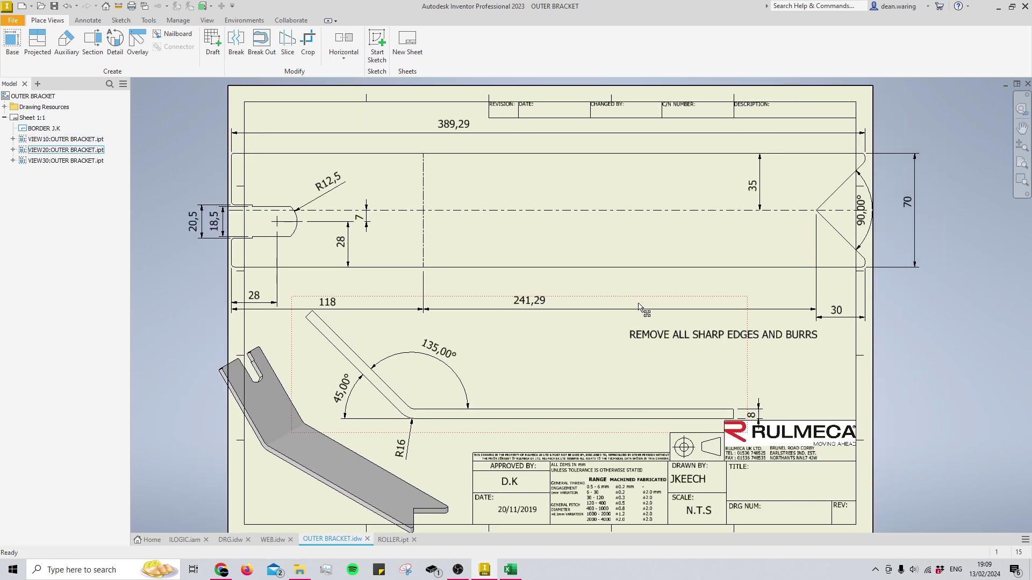
double_click(764, 275)
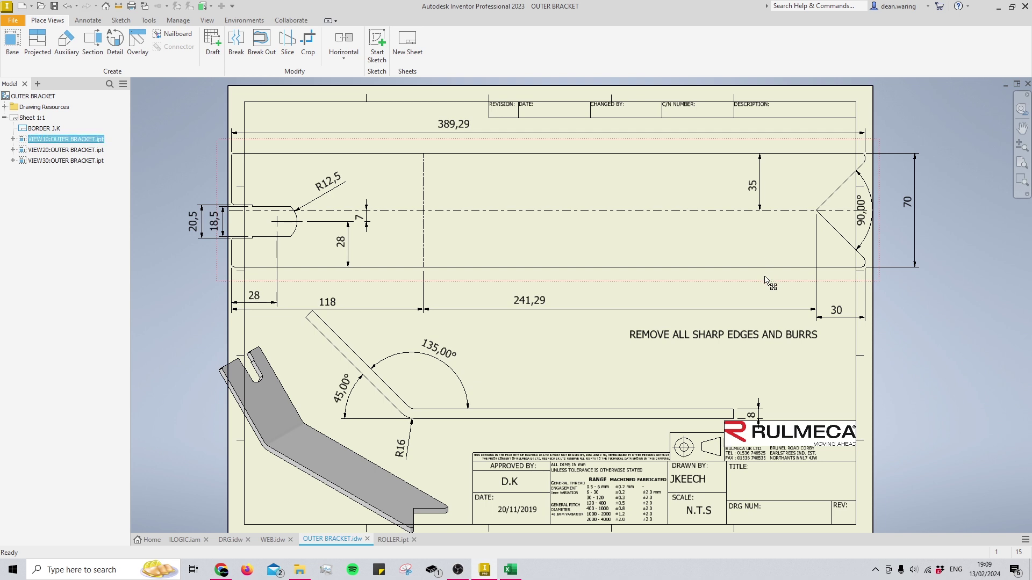
key("Escape")
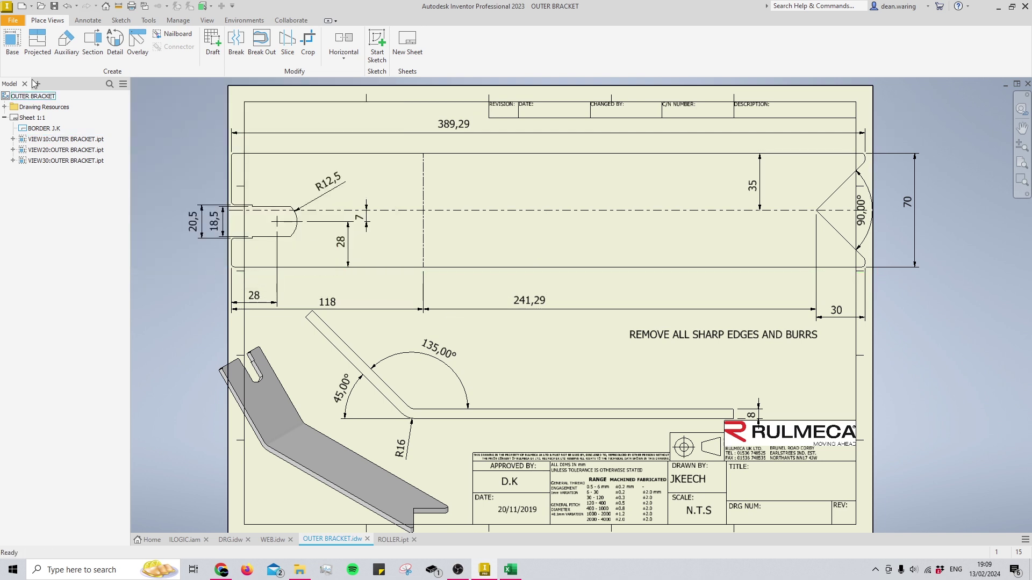
Step: Show the iLogic browser for the OUTER BRACKET drawing, inspect the SCALE_RULE code, and return to the ILOGIC assembly
left_click(37, 83)
left_click(59, 121)
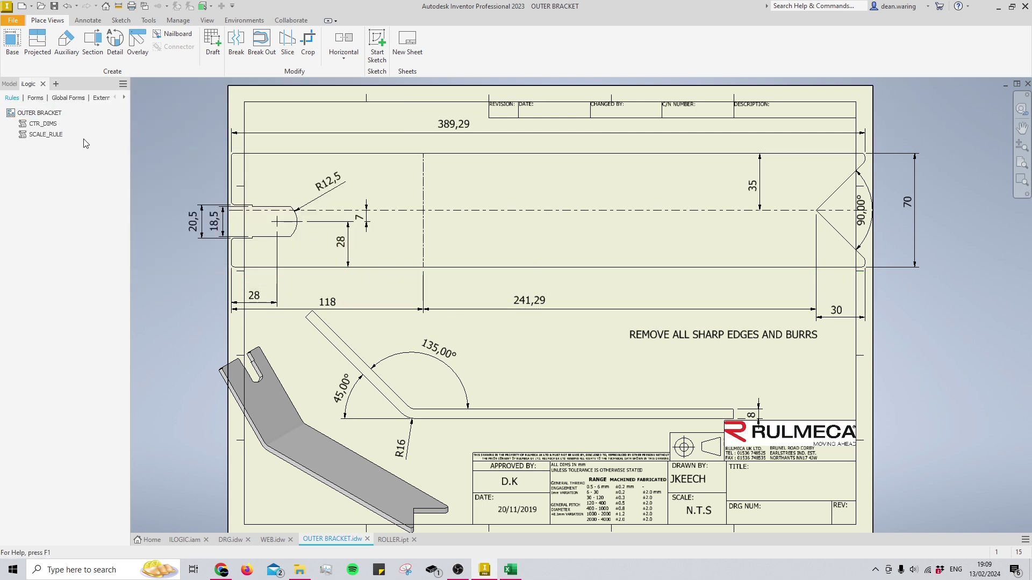
double_click(45, 134)
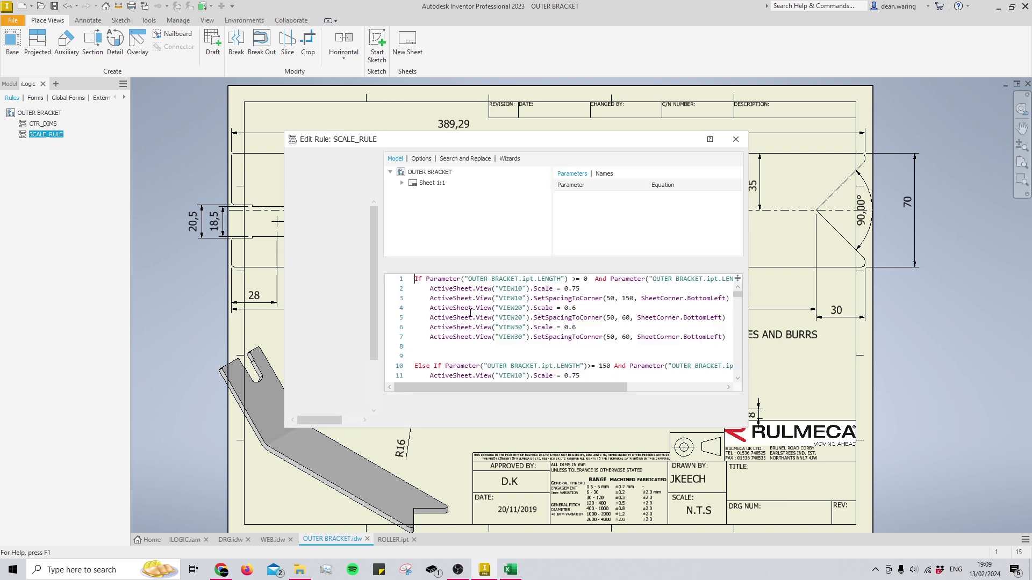
scroll(562, 349, "down", 1)
scroll(561, 348, "up", 1)
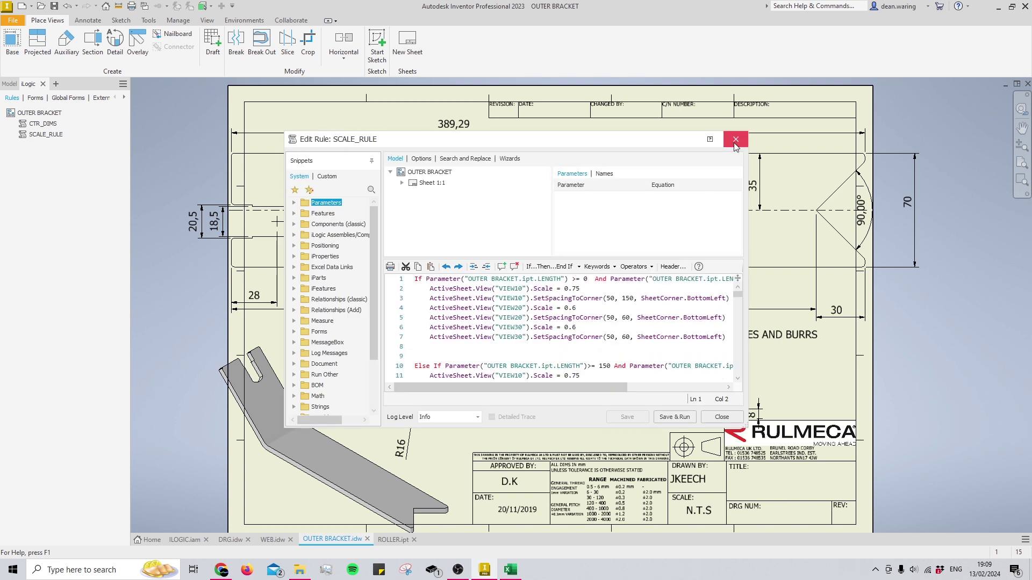
left_click(736, 140)
left_click(185, 539)
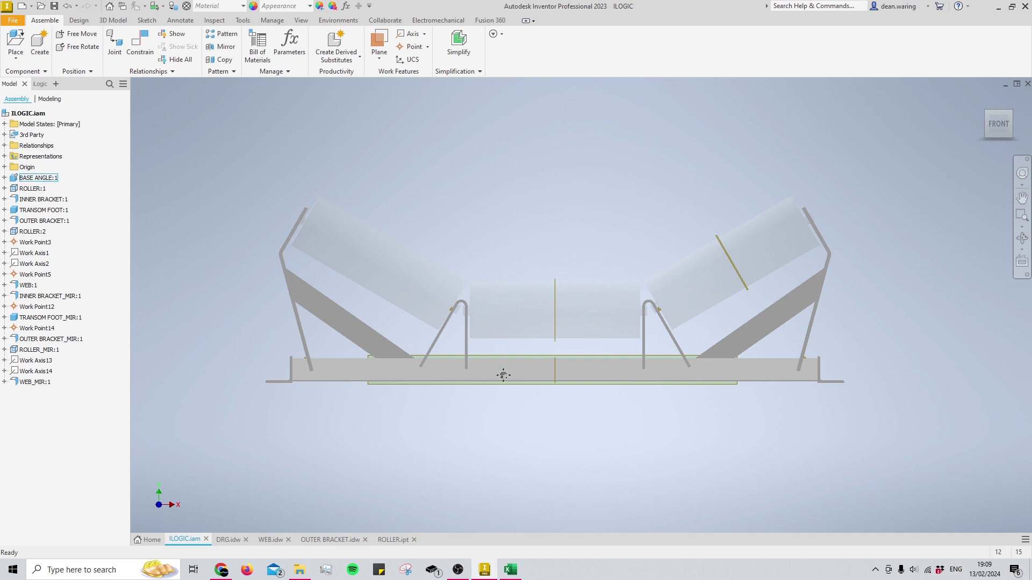
Step: Show the iLogic rules of the ILOGIC assembly and look through the list of roller diameter and belt width rules
middle_click_drag(500, 372, 485, 374)
left_click(40, 83)
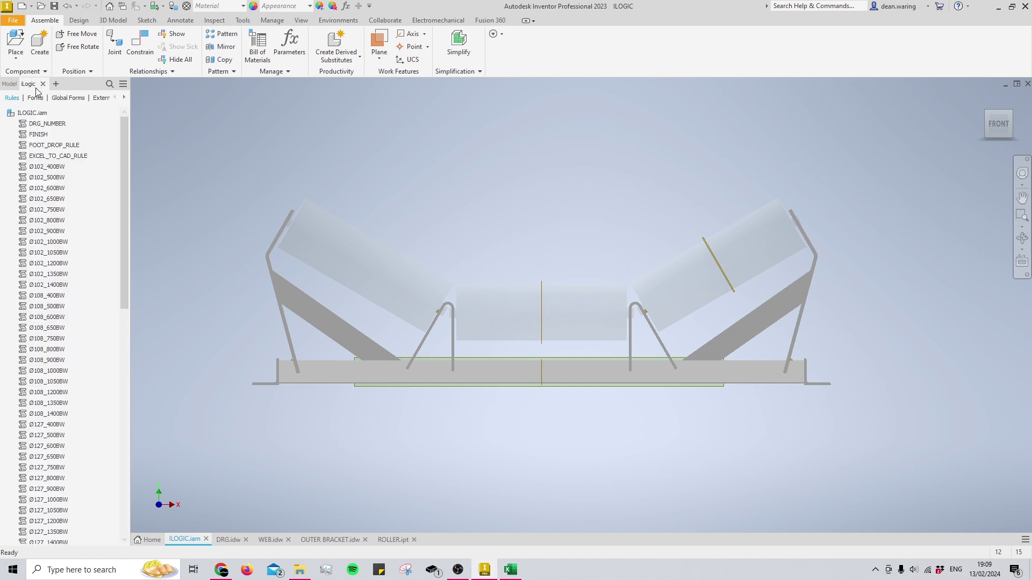
scroll(52, 290, "down", 10)
scroll(65, 301, "down", 4)
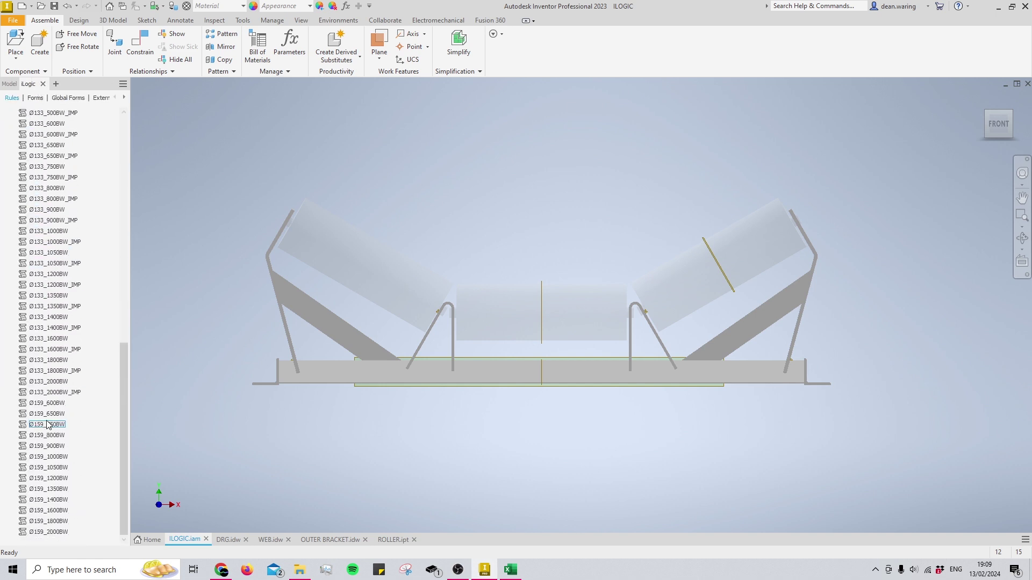
scroll(58, 425, "up", 12)
left_click(52, 167)
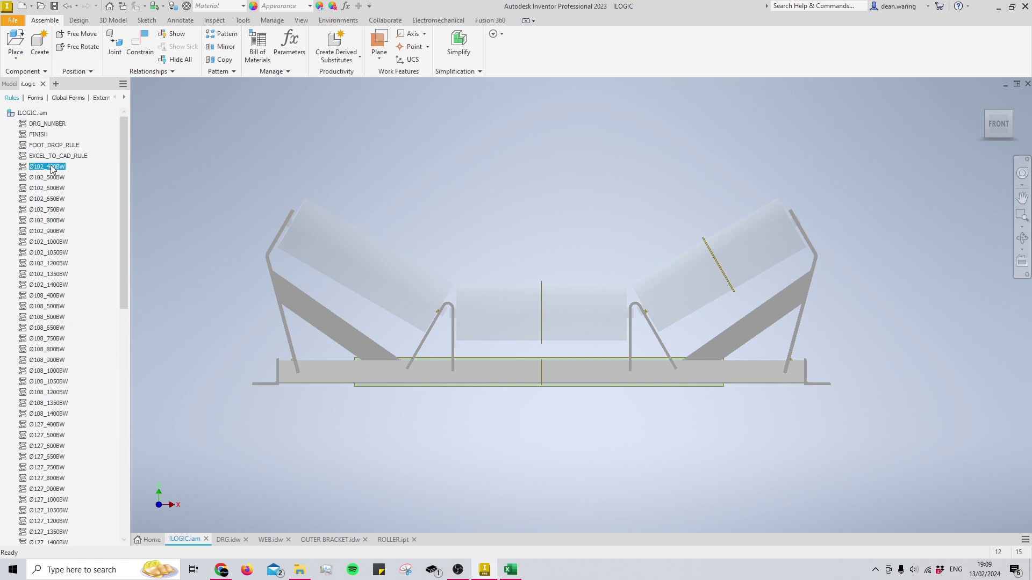
Step: Inspect the code of the assembly's FOOT_DROP_RULE and DRG_NUMBER rules, leaving both unedited
double_click(54, 145)
scroll(505, 329, "down", 15)
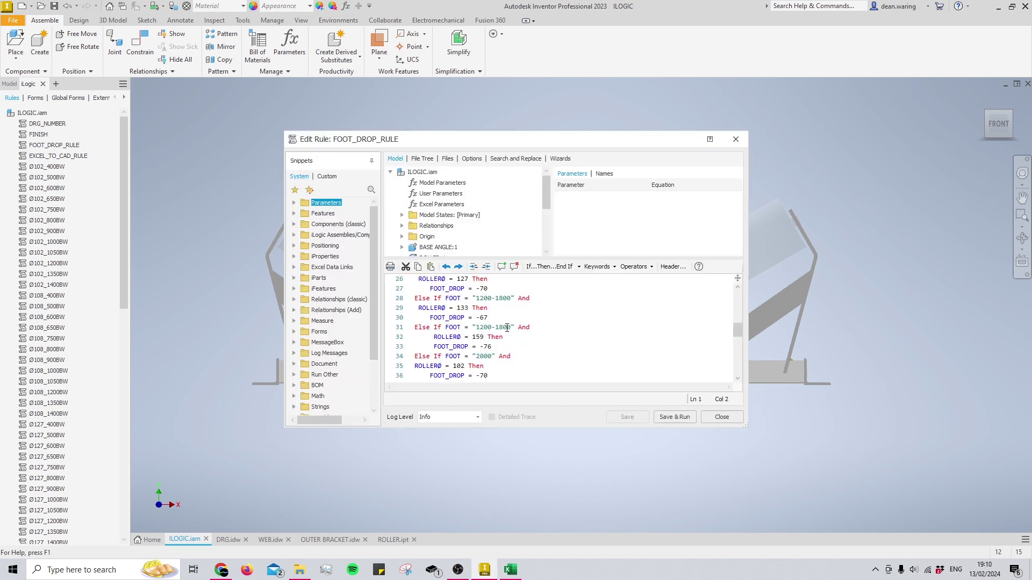
scroll(506, 329, "up", 6)
left_click(736, 139)
double_click(47, 124)
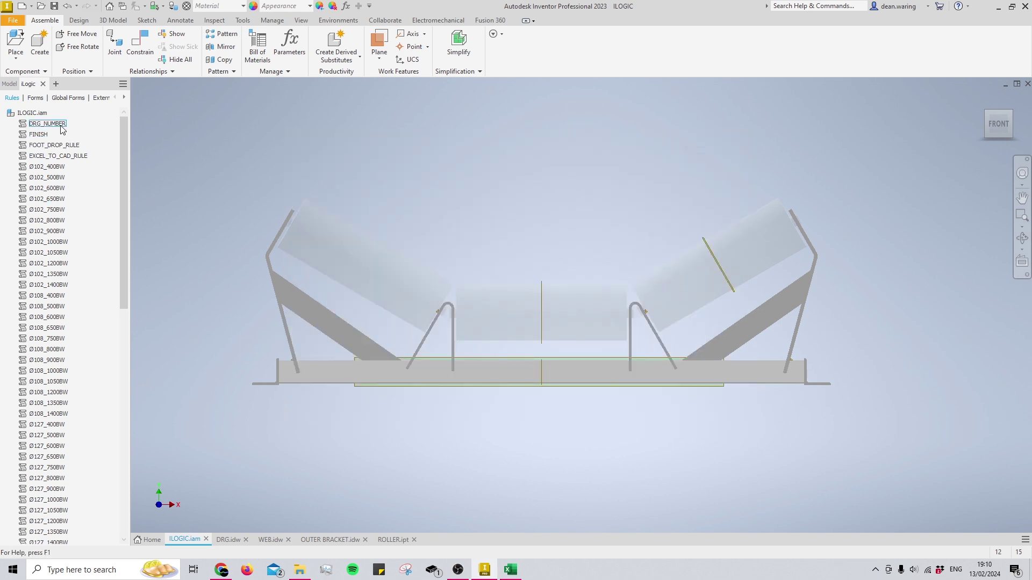
scroll(519, 343, "down", 15)
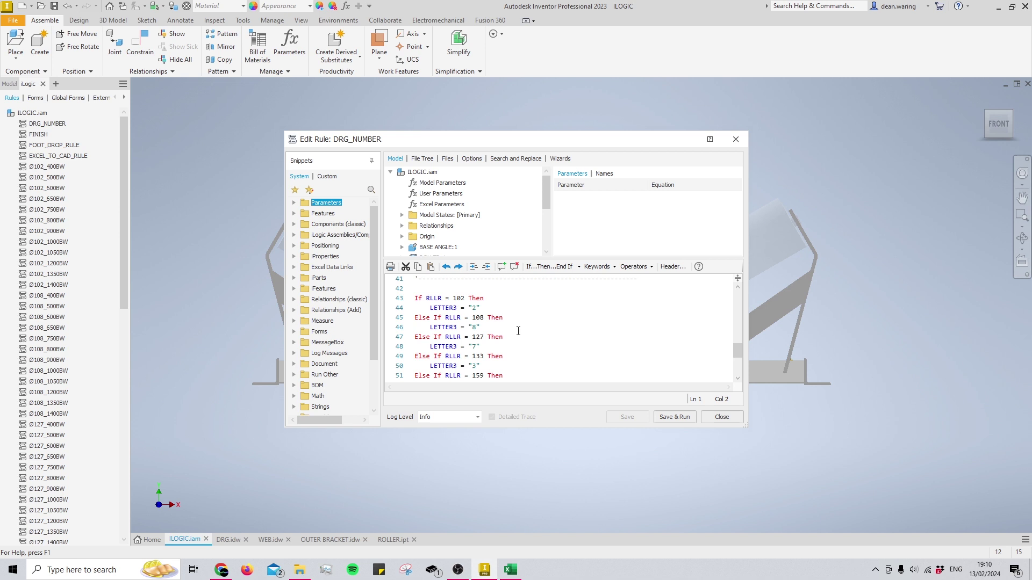
left_click(746, 139)
Step: Inspect the code of the Ø133_1200BW rule and look through the remaining Ø133 and Ø159 belt width rules
scroll(53, 312, "down", 12)
double_click(57, 403)
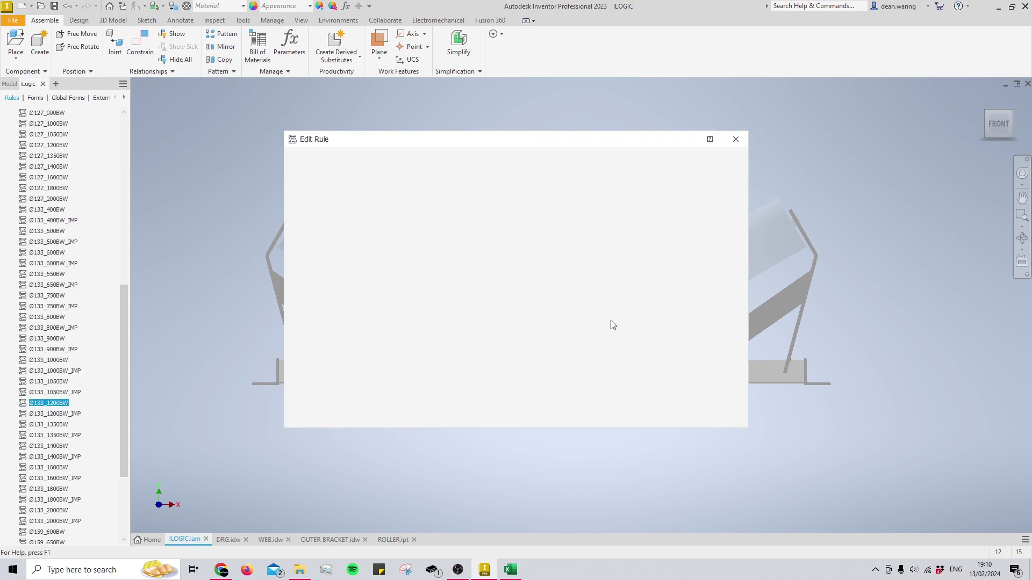
scroll(589, 270, "down", 15)
left_click(735, 139)
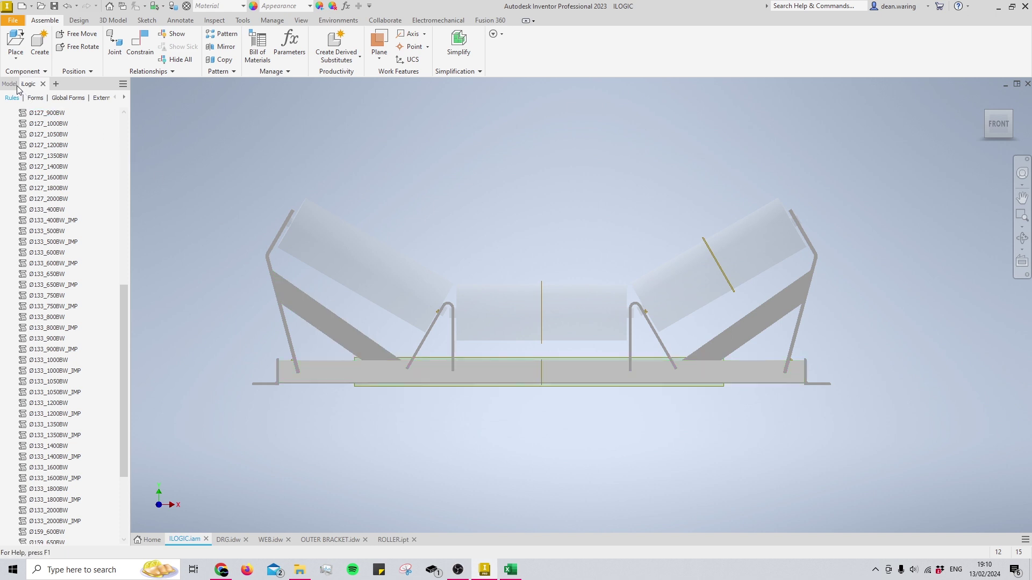
scroll(54, 371, "down", 4)
left_click(52, 510)
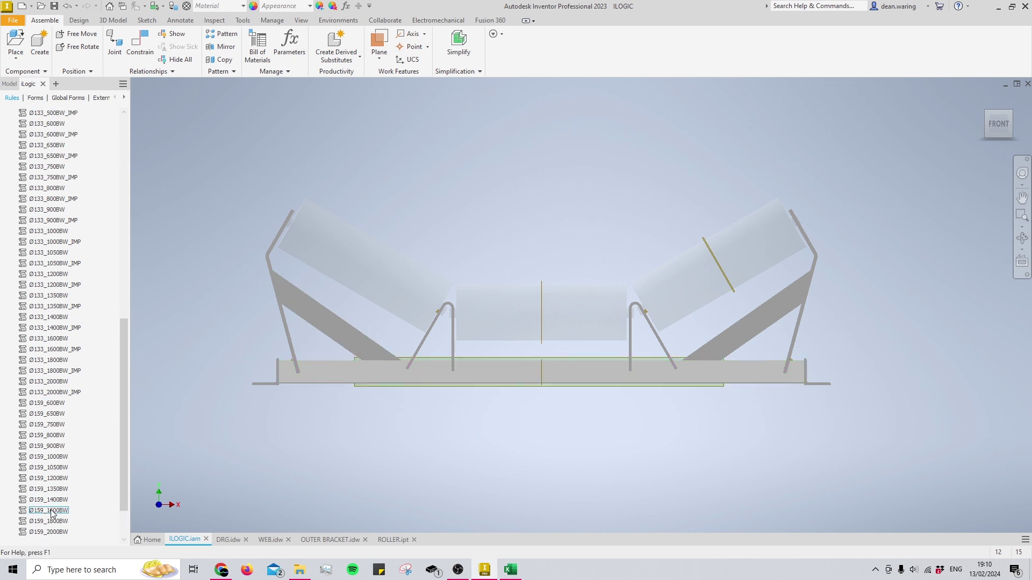
Step: Open the centre ROLLER part from the assembly, inspect its ROLLER_LENGTH_RULE code, and show the part's model features
left_click(512, 337)
right_click(486, 327)
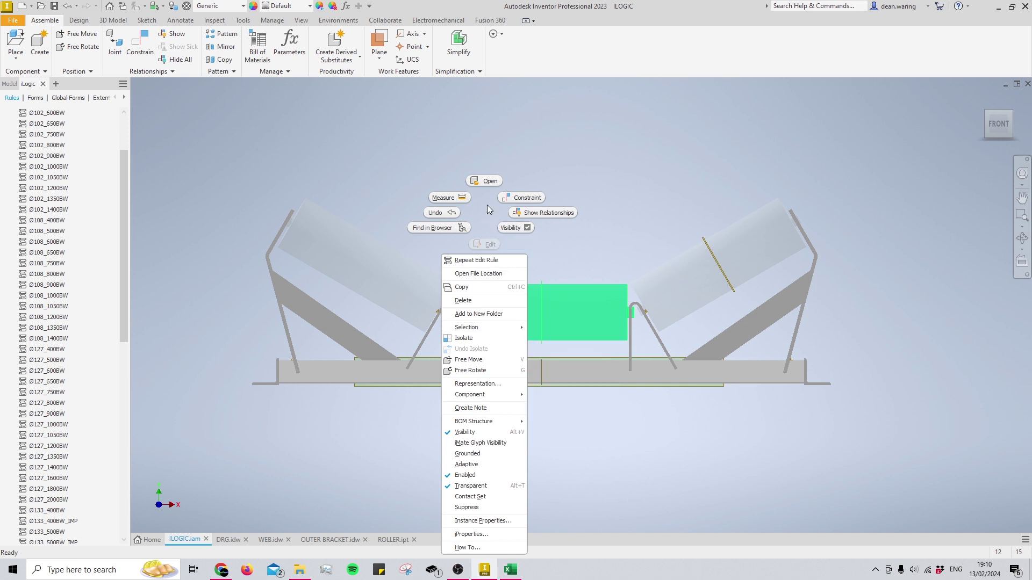
left_click(486, 181)
left_click(45, 88)
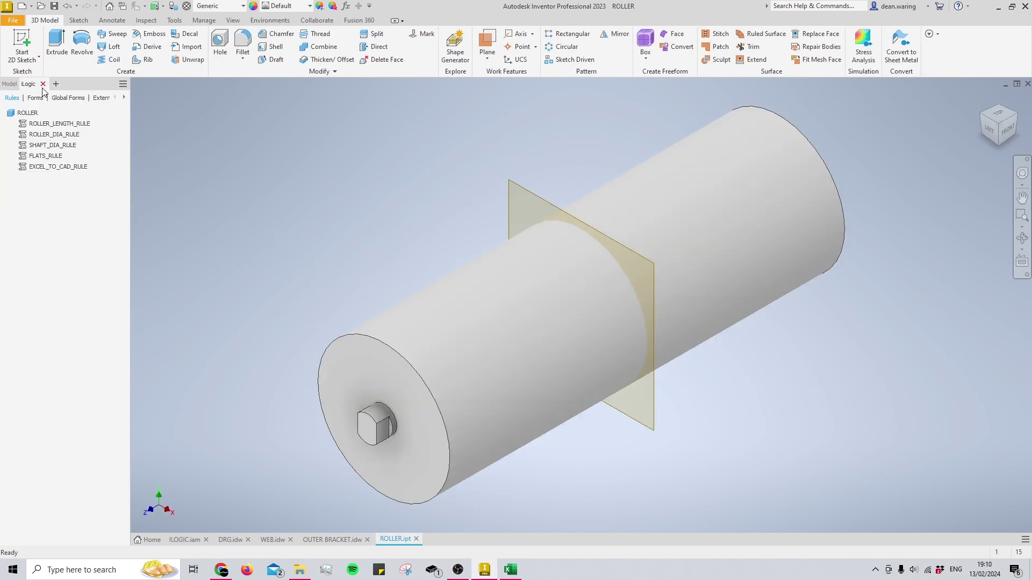
double_click(55, 124)
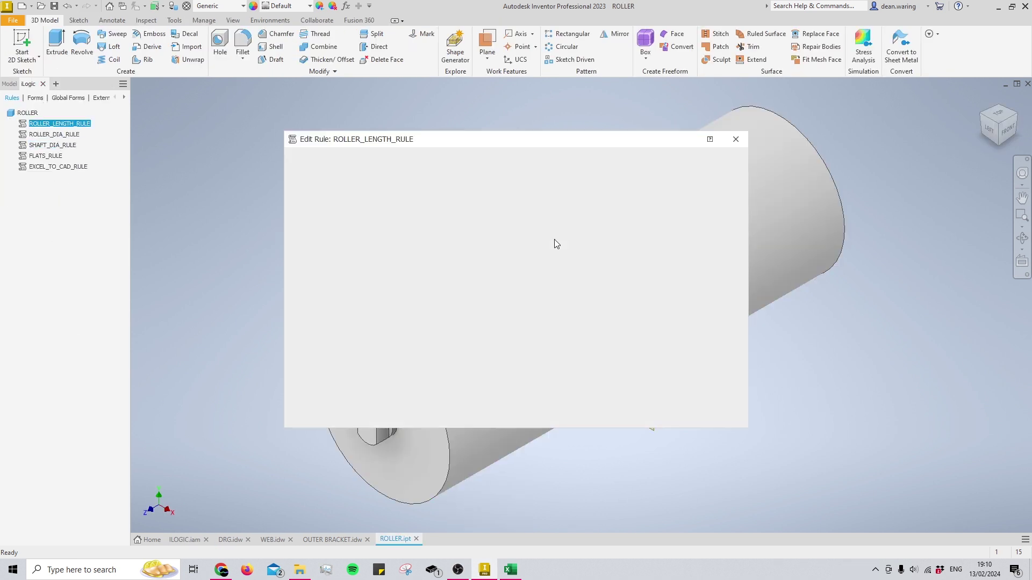
scroll(473, 323, "down", 10)
left_click(735, 139)
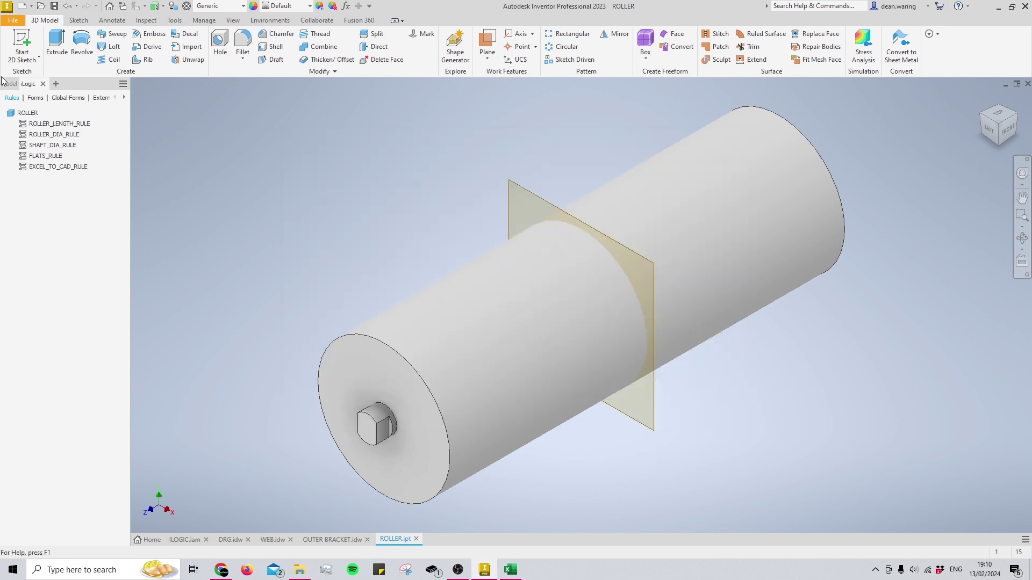
left_click(7, 84)
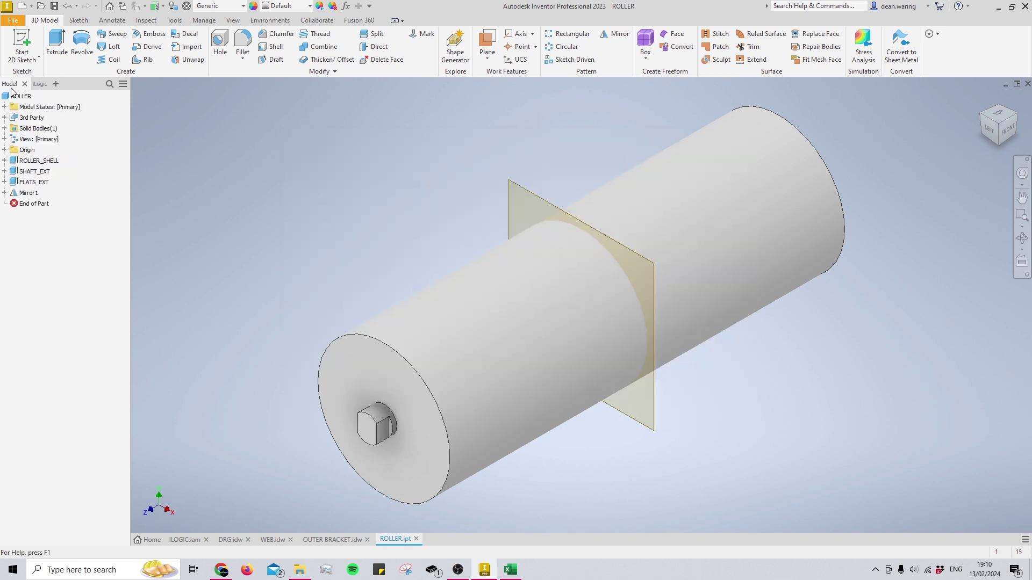
Step: Return to the ILOGIC assembly and examine the transom from an angled view and the front view
left_click(198, 542)
middle_click_drag(451, 254, 436, 298)
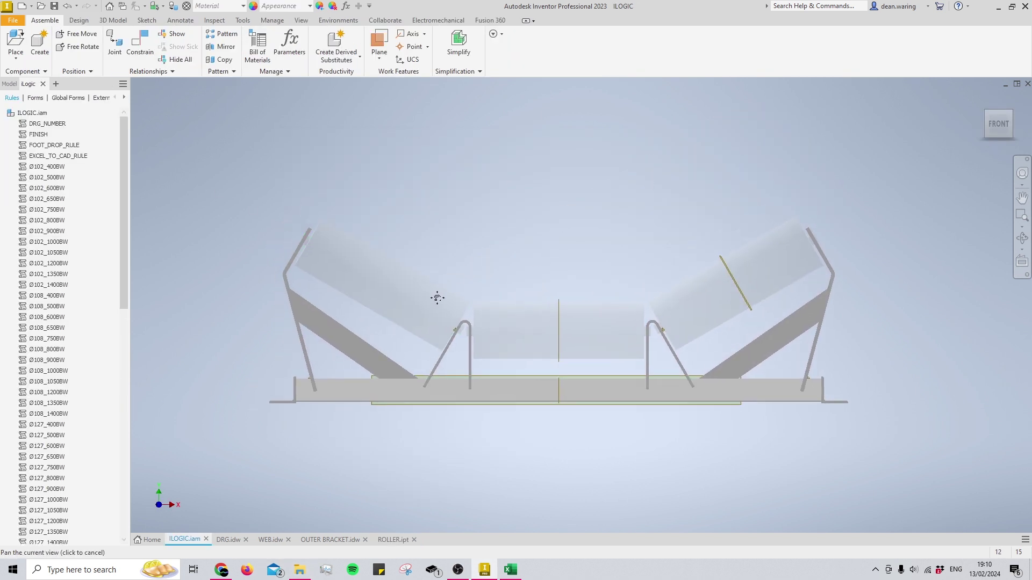
middle_click_drag(539, 338, 569, 350, "shift")
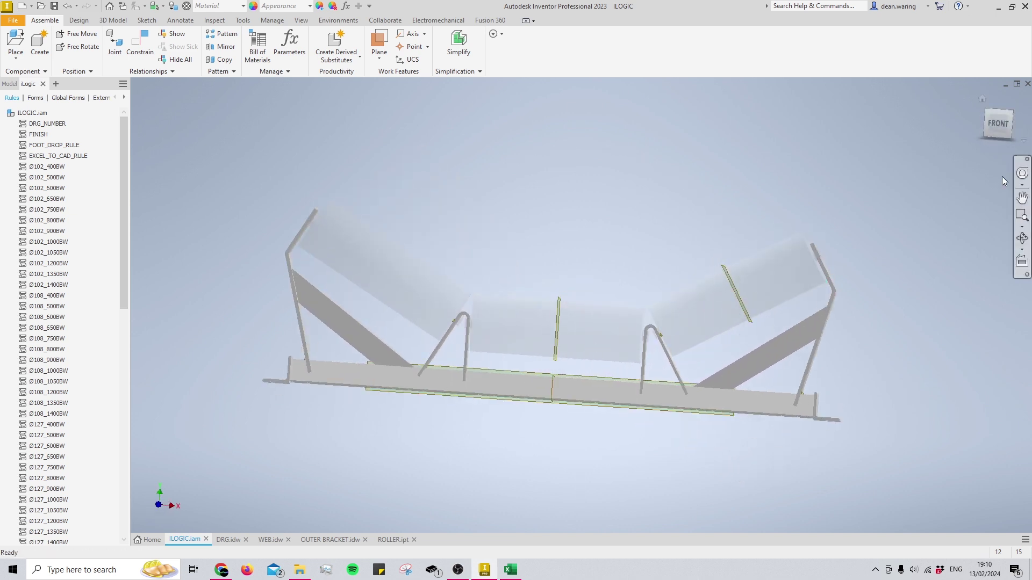
scroll(612, 356, "down", 3)
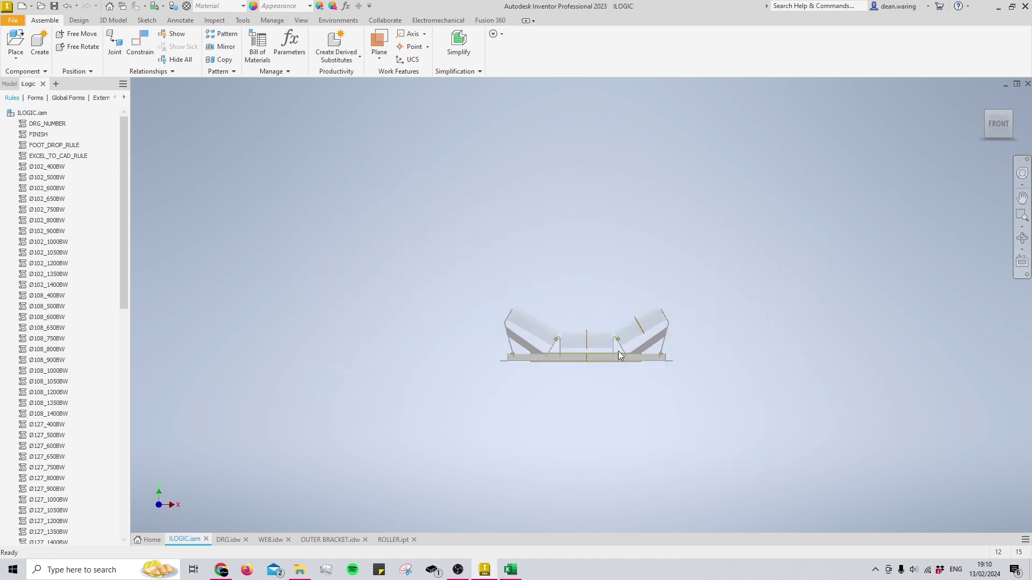
scroll(618, 351, "up", 5)
middle_click_drag(618, 350, 656, 352)
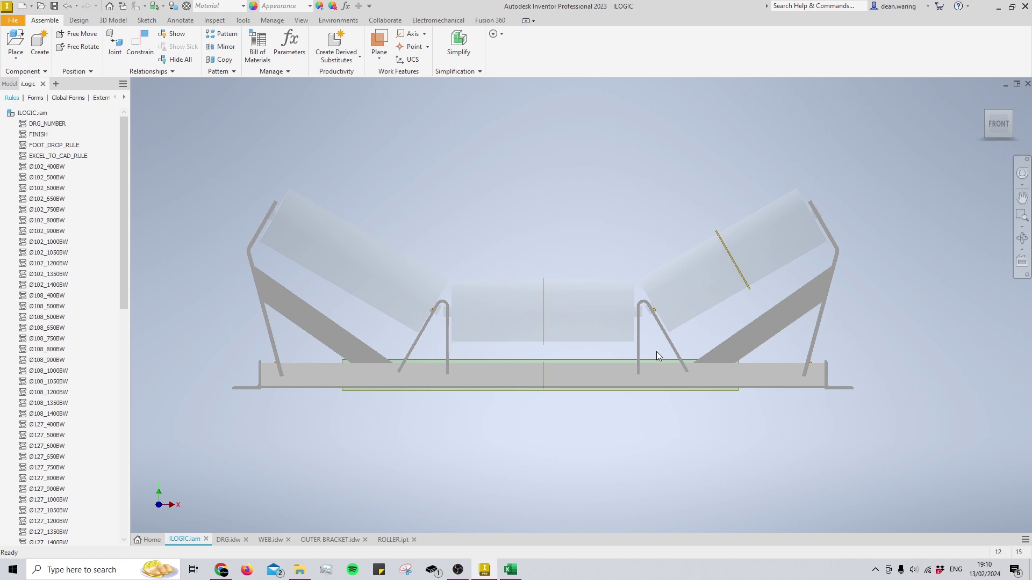
Step: Switch to Excel, choose a larger BELTWIDTH in cell B1, and return to Inventor to update the ILOGIC assembly
left_click(510, 569)
left_click(70, 129)
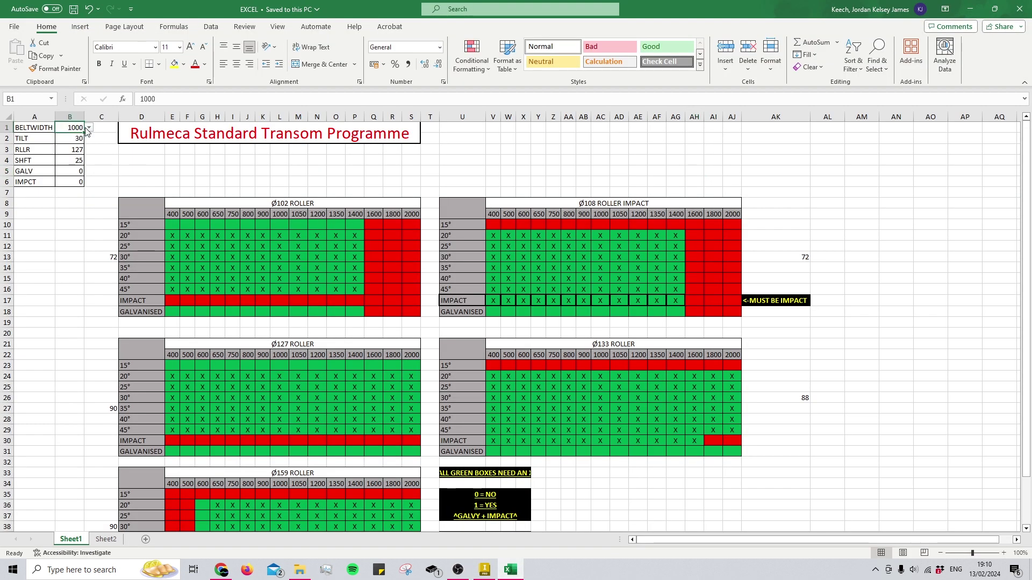
left_click(89, 127)
left_click(75, 202)
left_click(1013, 5)
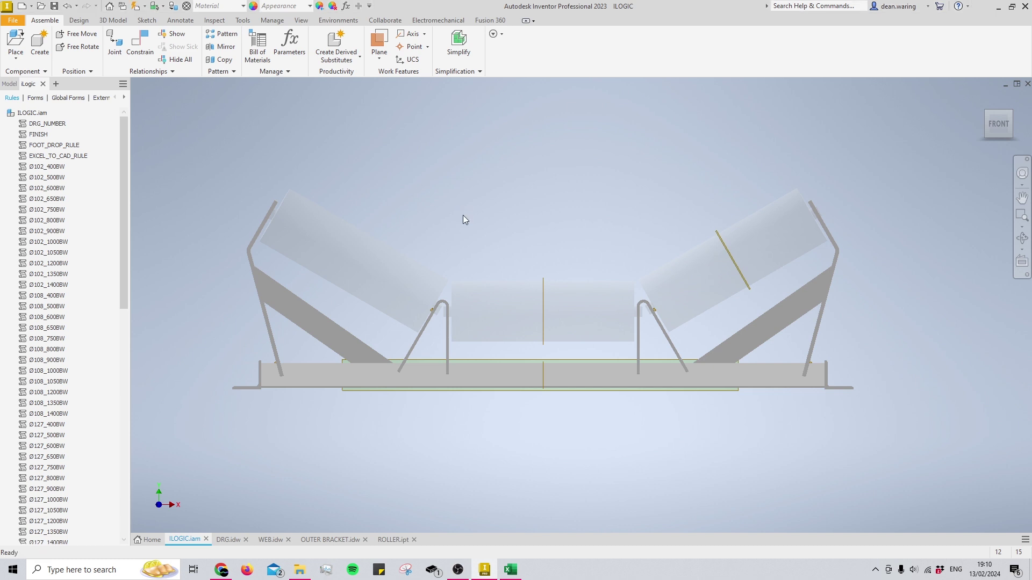
scroll(408, 234, "up", 2)
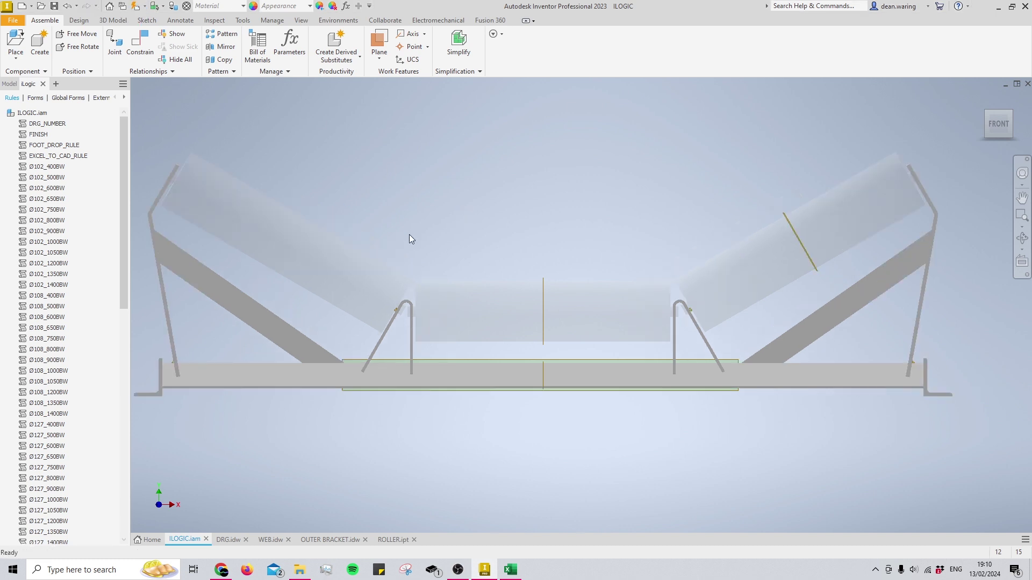
middle_click_drag(548, 279, 579, 291)
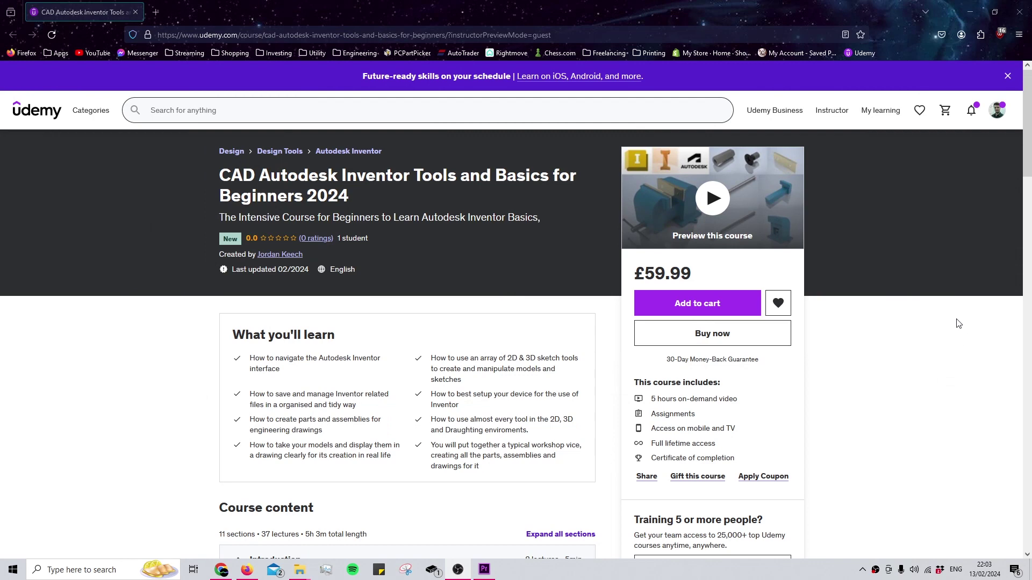
Step: Look over the Udemy page for the CAD Autodesk Inventor Tools and Basics for Beginners 2024 course in the browser
scroll(955, 339, "down", 3)
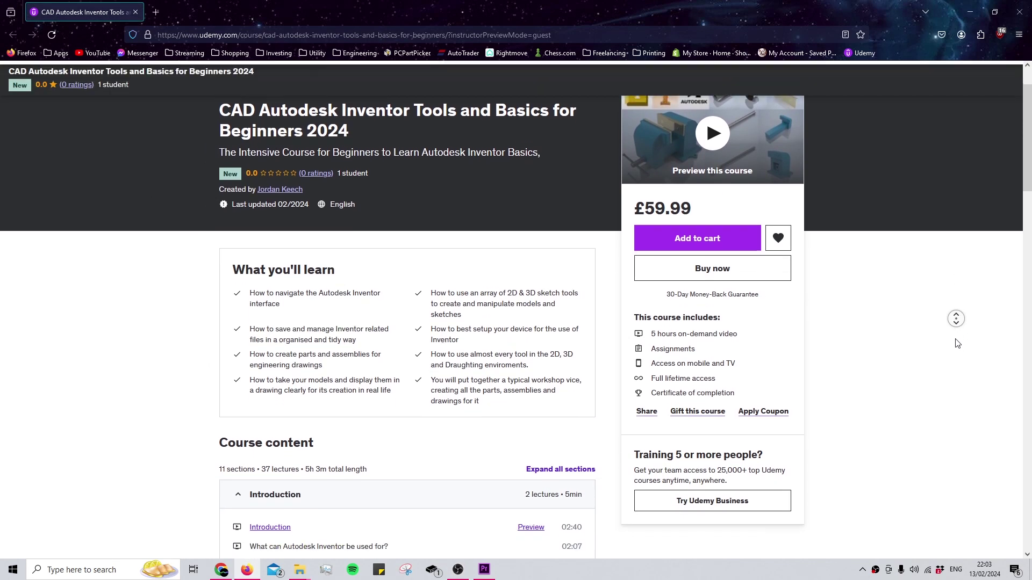
middle_click_drag(958, 343, 958, 324)
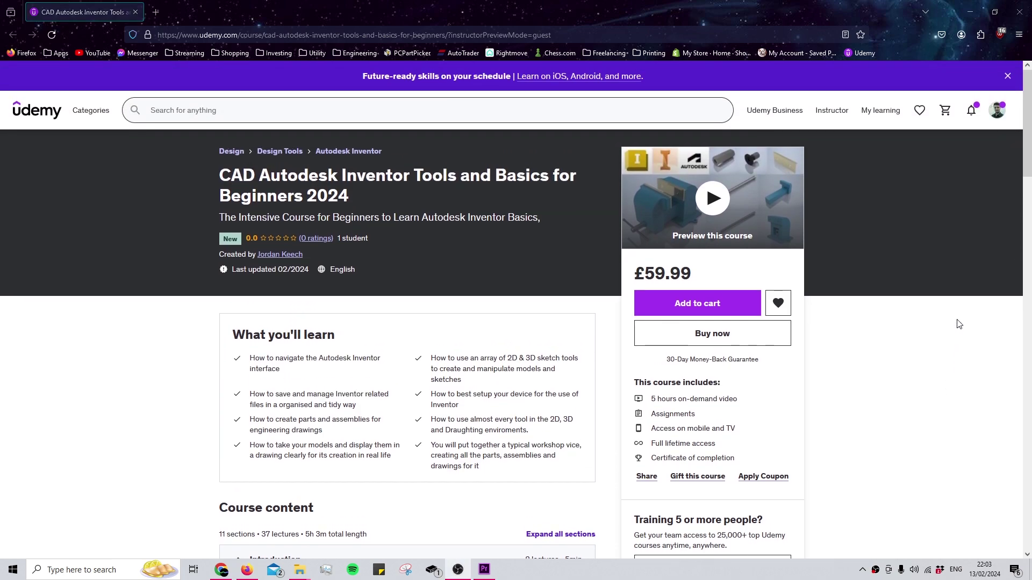